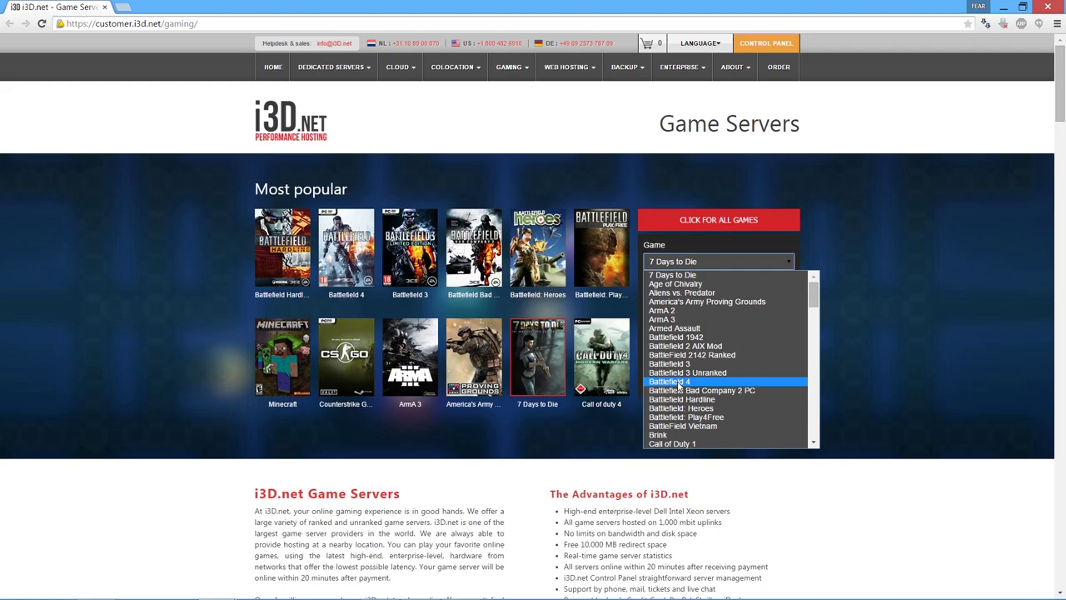
- Select a Battlefield 4 game server with type Private and 10 player slots
{"action": "left_click", "coordinate": [678, 381]}
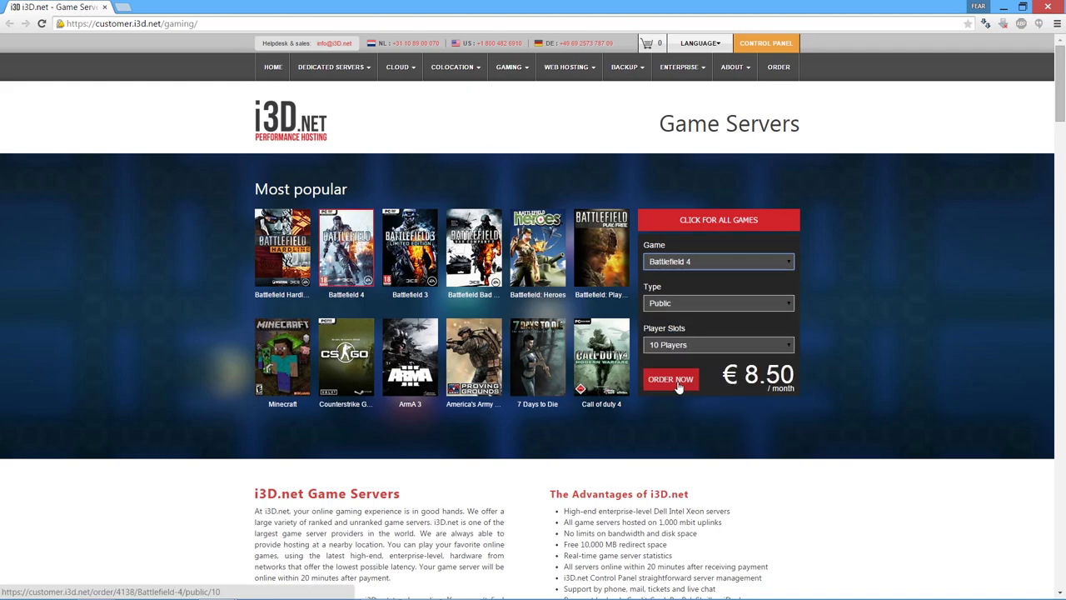
{"action": "left_click", "coordinate": [695, 304]}
{"action": "left_click", "coordinate": [688, 326]}
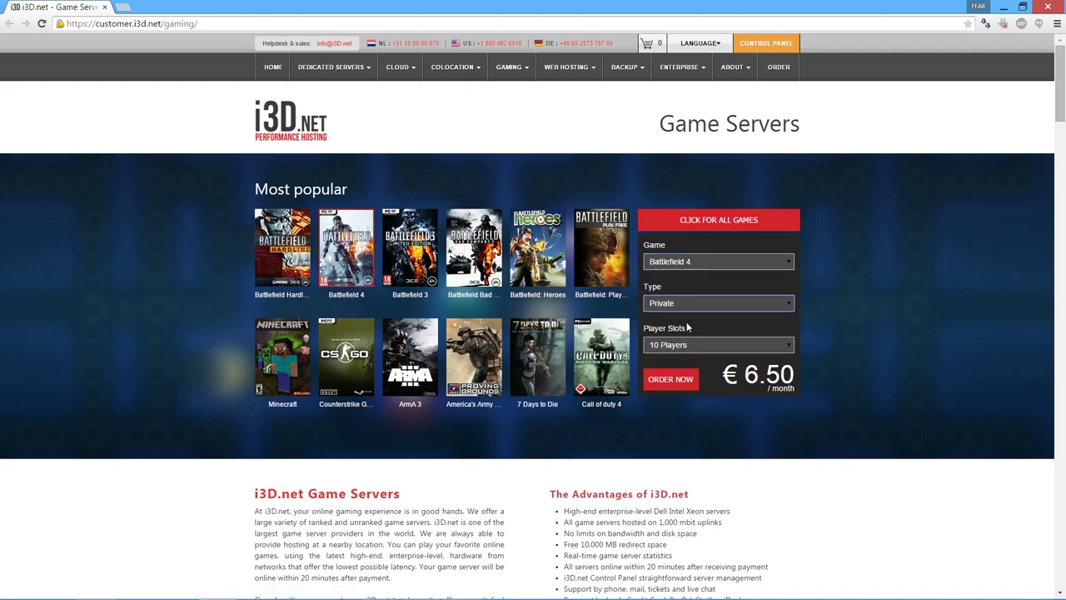
{"action": "left_click", "coordinate": [687, 304]}
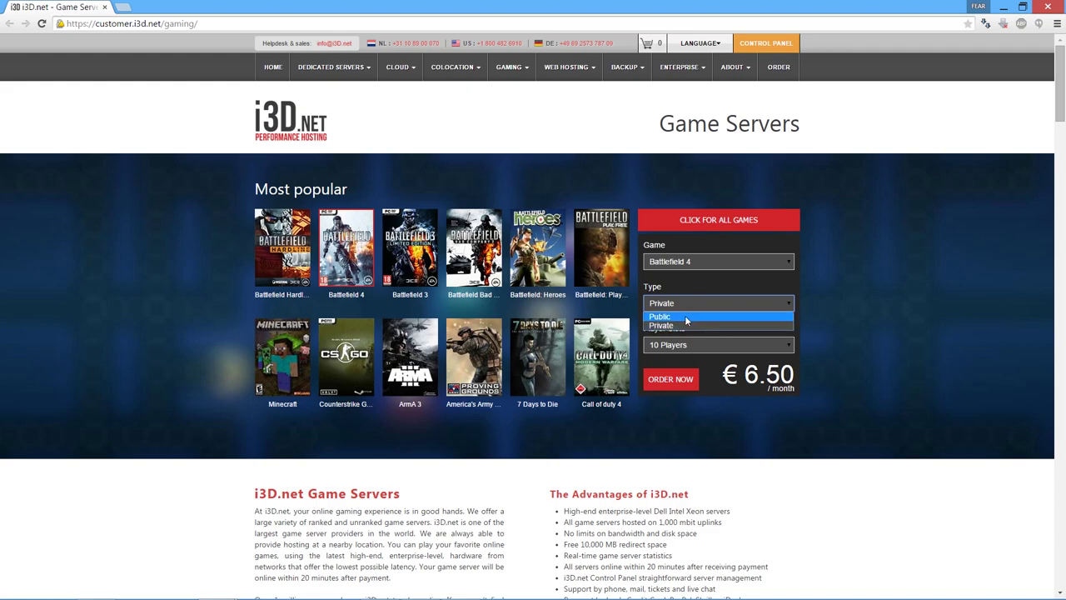
{"action": "left_click", "coordinate": [685, 317]}
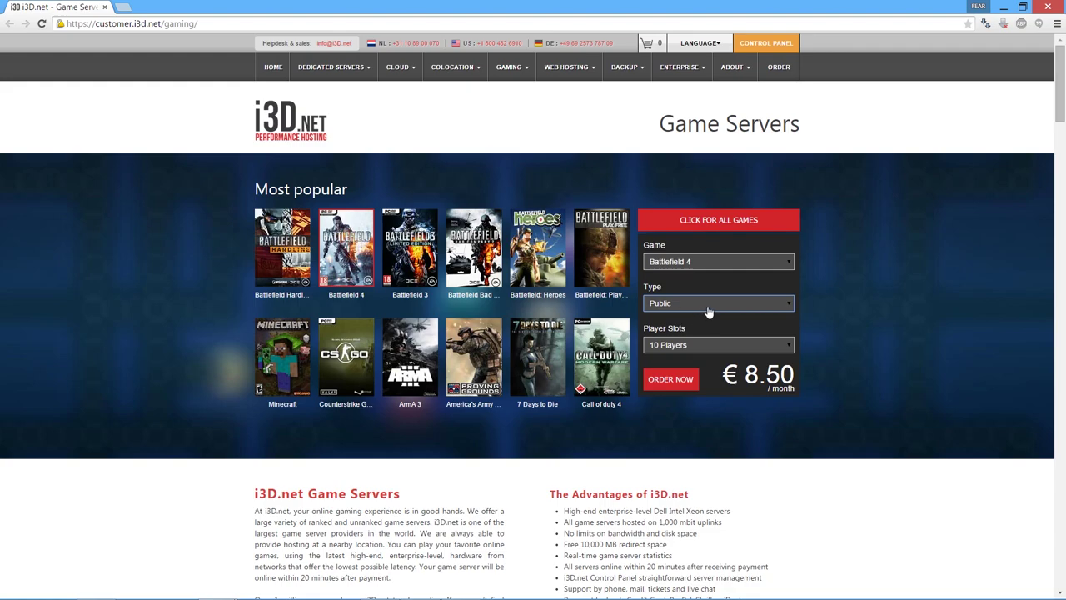
{"action": "left_click", "coordinate": [708, 311]}
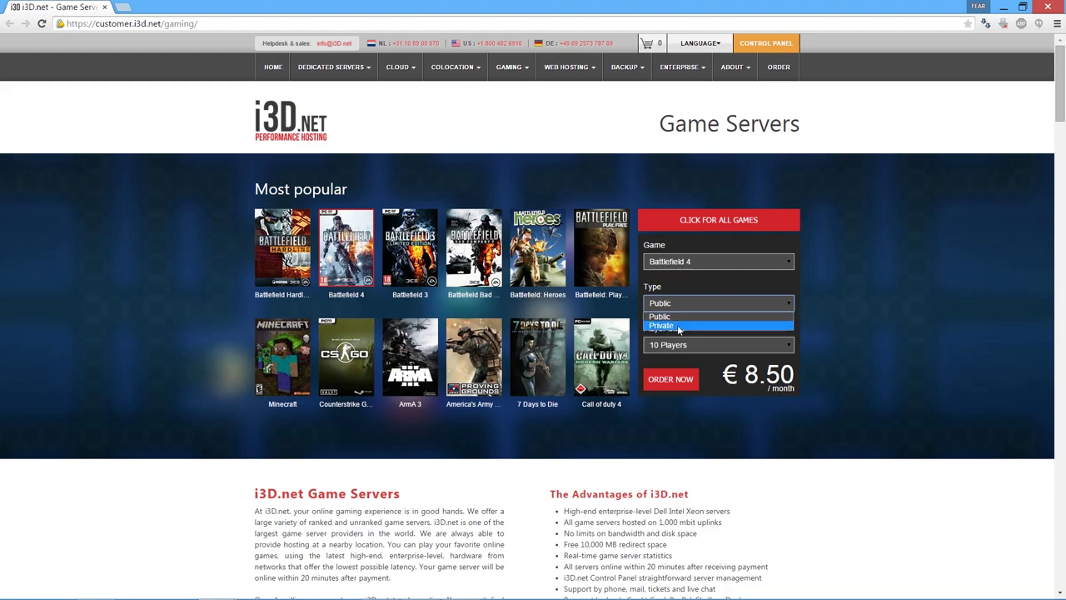
{"action": "left_click", "coordinate": [679, 329]}
{"action": "left_click", "coordinate": [689, 348]}
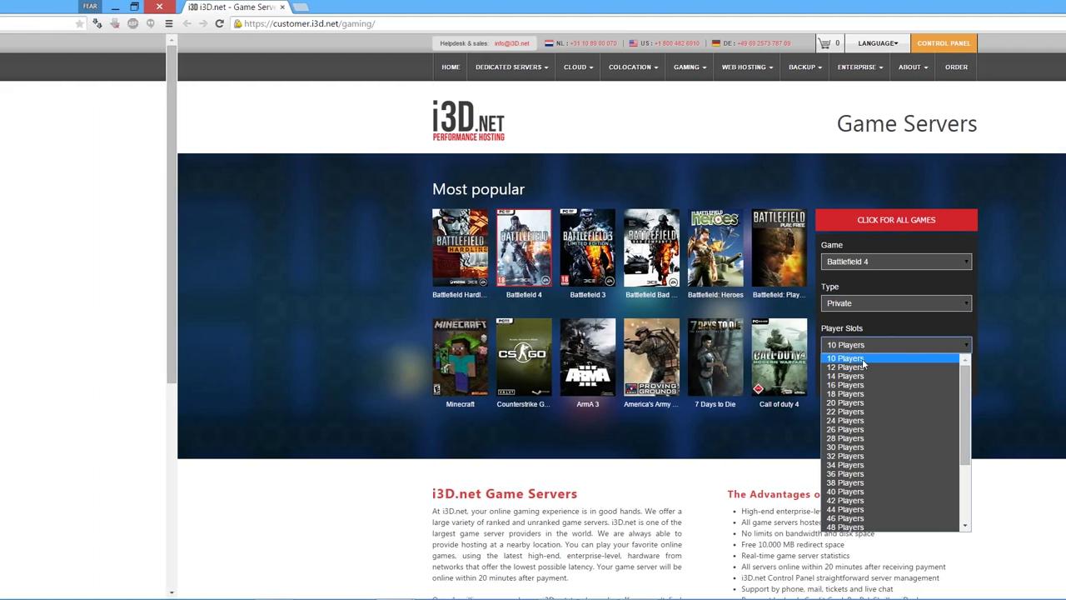
{"action": "left_click", "coordinate": [667, 358]}
- Configure the server with 10 slots, the Frankfurt: DE location and Branded branding
{"action": "mouse_move", "coordinate": [302, 403]}
{"action": "left_mouse_down"}
{"action": "mouse_move", "coordinate": [589, 406]}
{"action": "mouse_move", "coordinate": [284, 406]}
{"action": "left_mouse_up"}
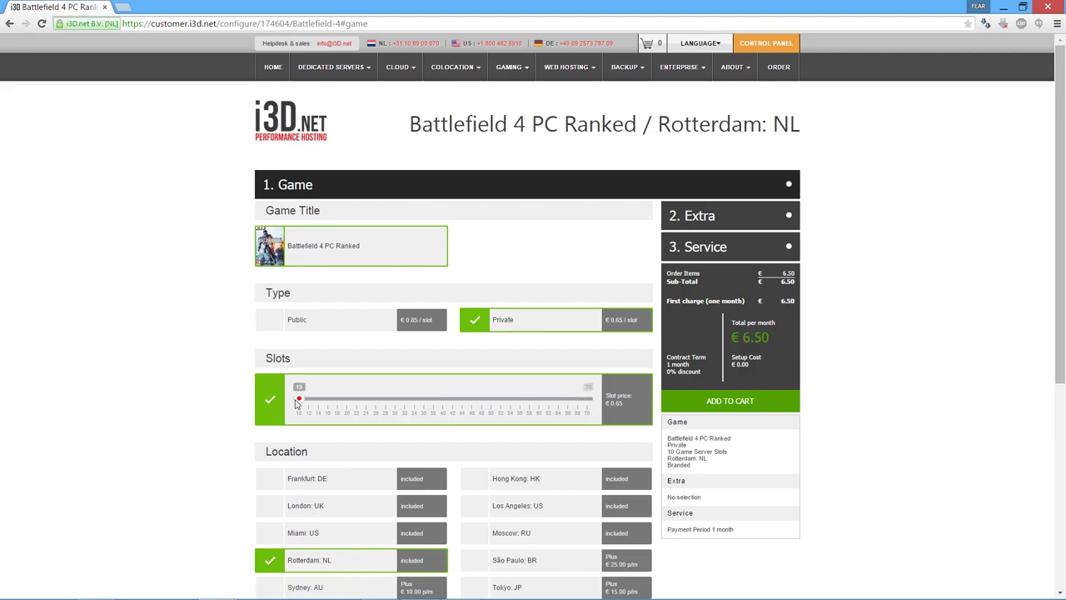
{"action": "scroll", "coordinate": [378, 390], "scroll_direction": "down", "scroll_amount": 1}
{"action": "scroll", "coordinate": [378, 390], "scroll_direction": "down", "scroll_amount": 1}
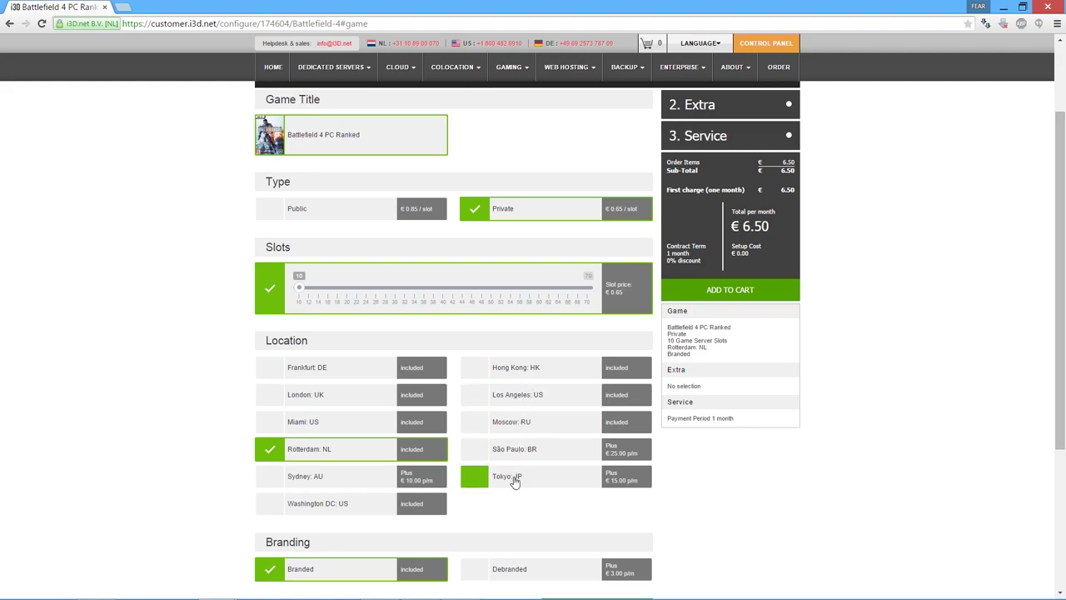
{"action": "left_click", "coordinate": [305, 371]}
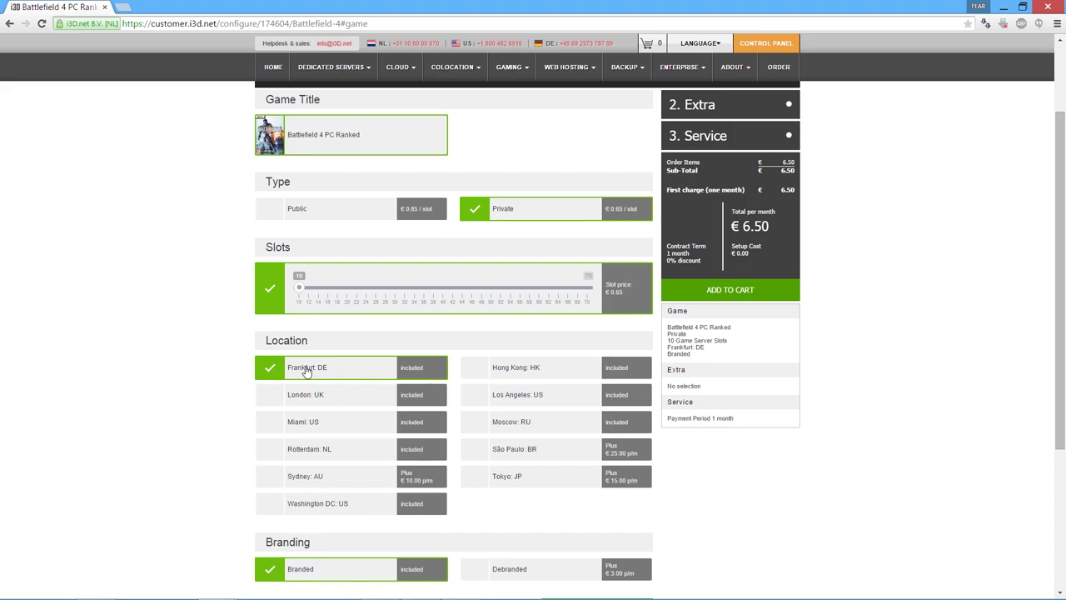
{"action": "scroll", "coordinate": [305, 369], "scroll_direction": "down", "scroll_amount": 1}
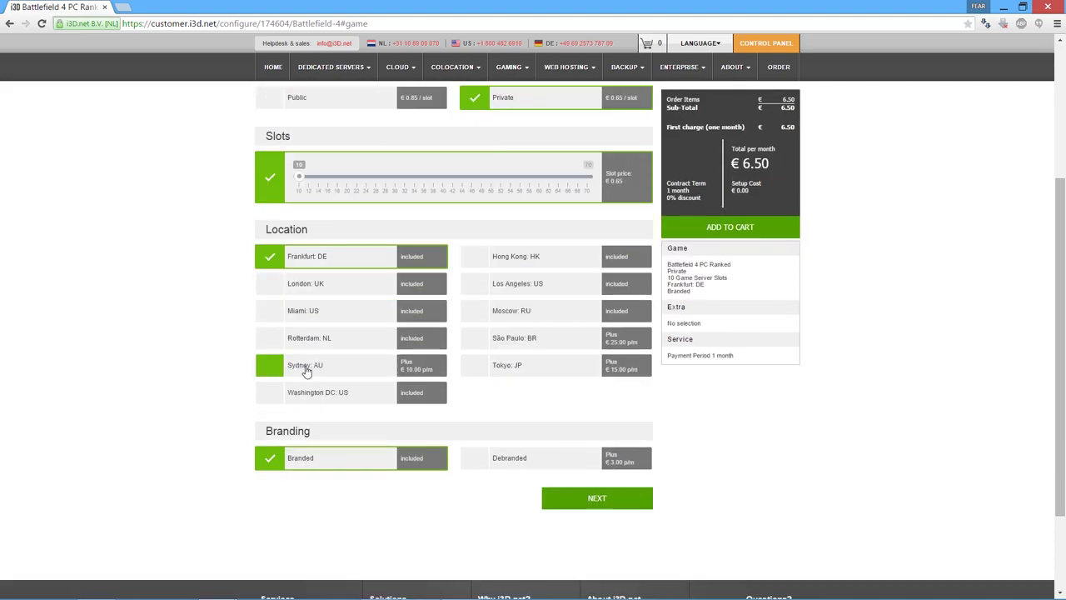
{"action": "left_click", "coordinate": [325, 467]}
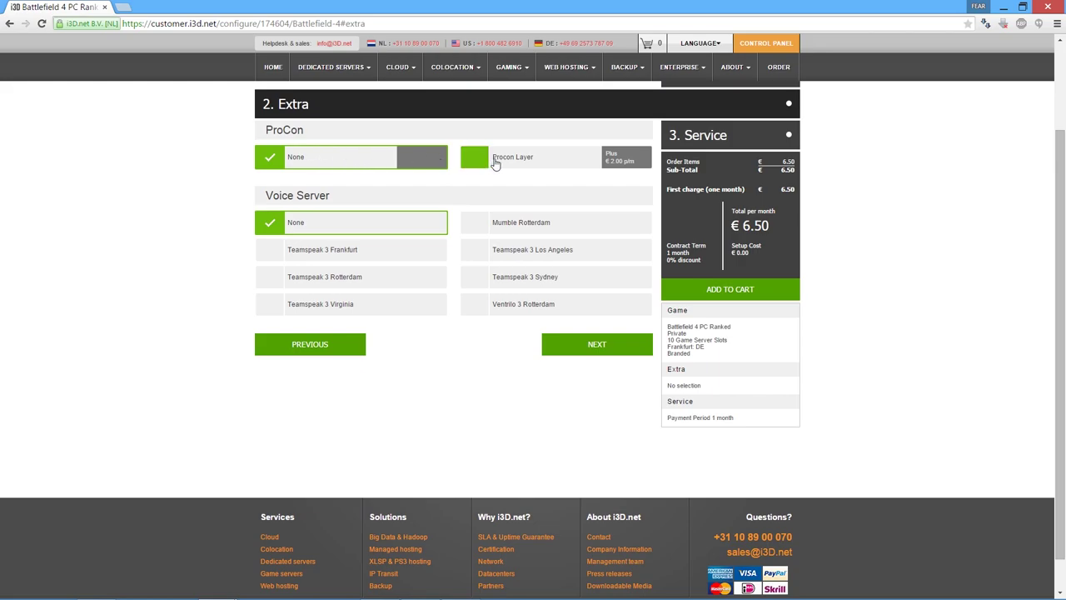
- Add the Procon Layer extra and choose not to renew when the contract term expires
{"action": "left_click", "coordinate": [528, 165]}
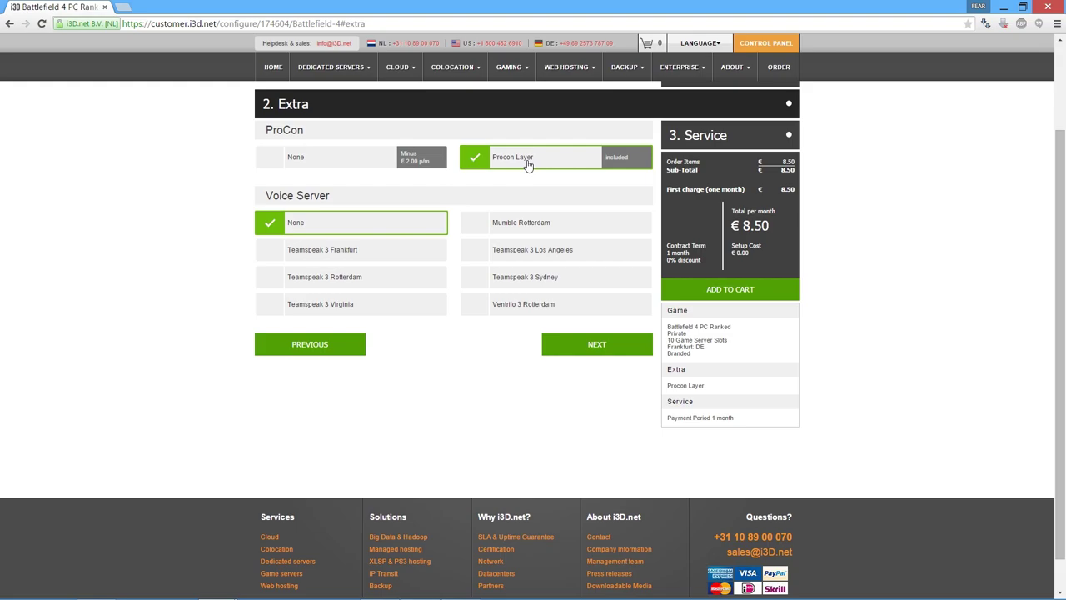
{"action": "left_click", "coordinate": [596, 348]}
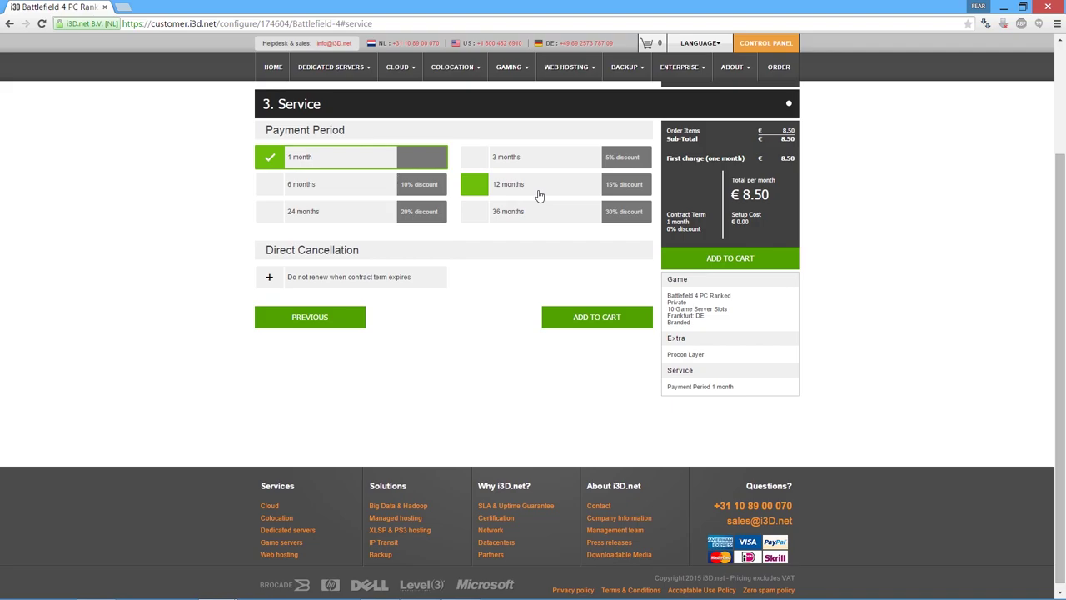
{"action": "left_click", "coordinate": [316, 283]}
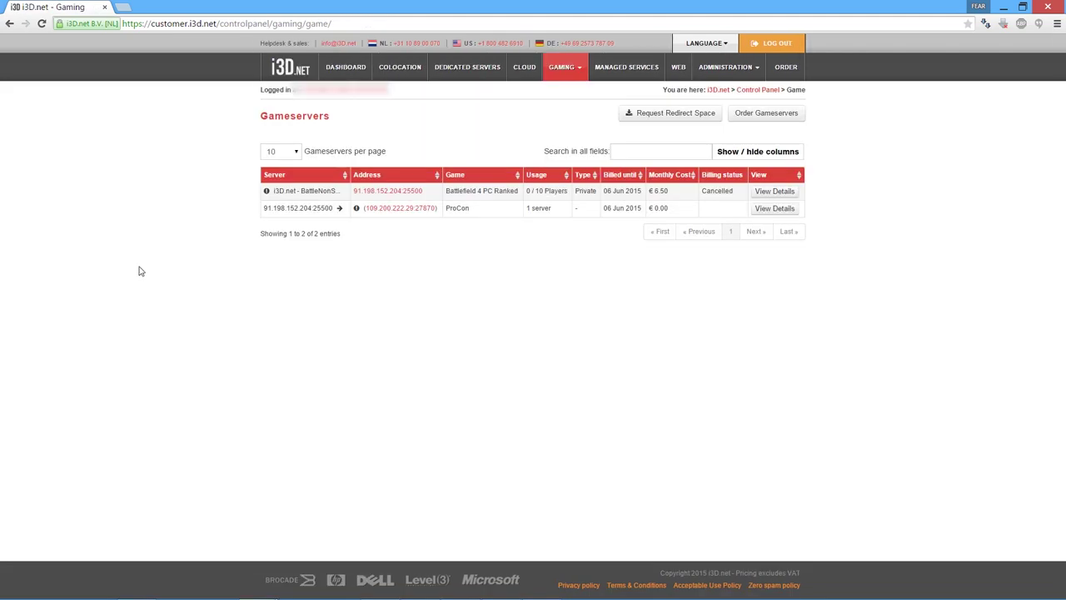
- View the Battlefield 4 server's details and config editor, and open its BF4 Live Control
{"action": "left_click", "coordinate": [786, 194]}
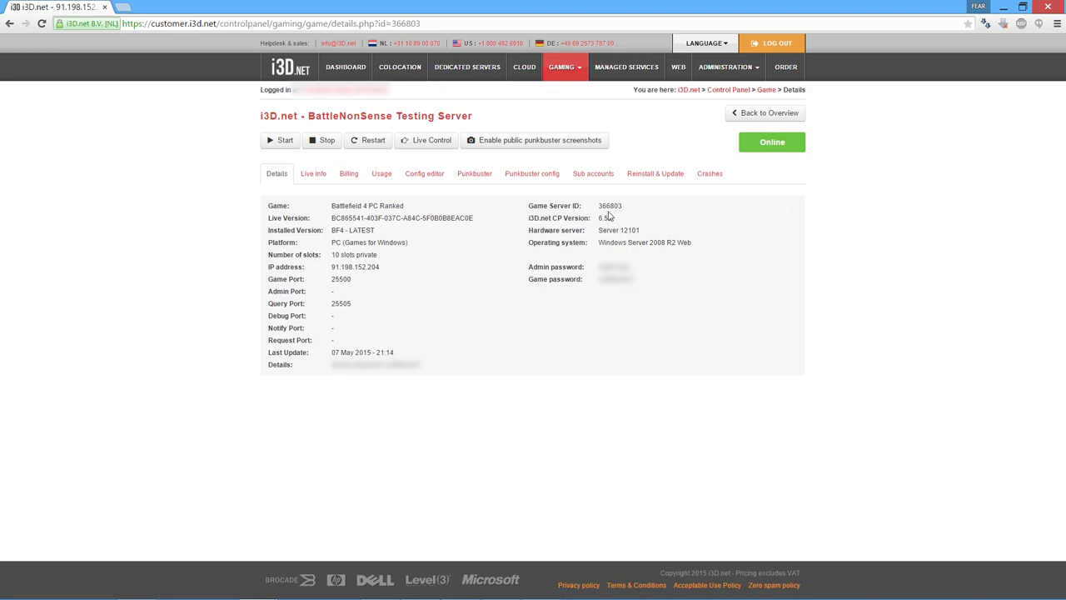
{"action": "left_click", "coordinate": [415, 185]}
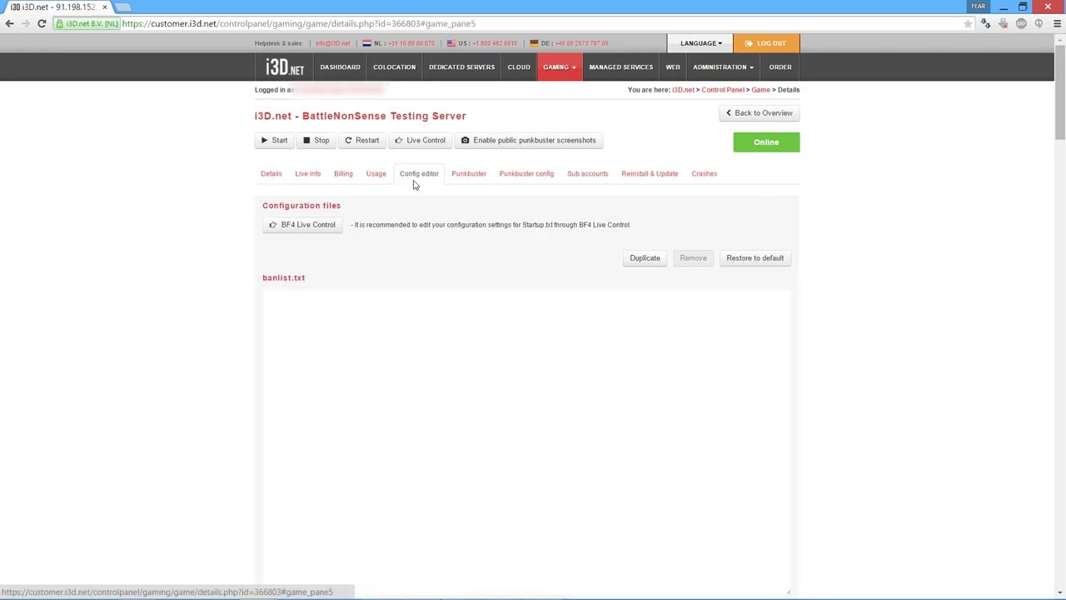
{"action": "left_click", "coordinate": [308, 226]}
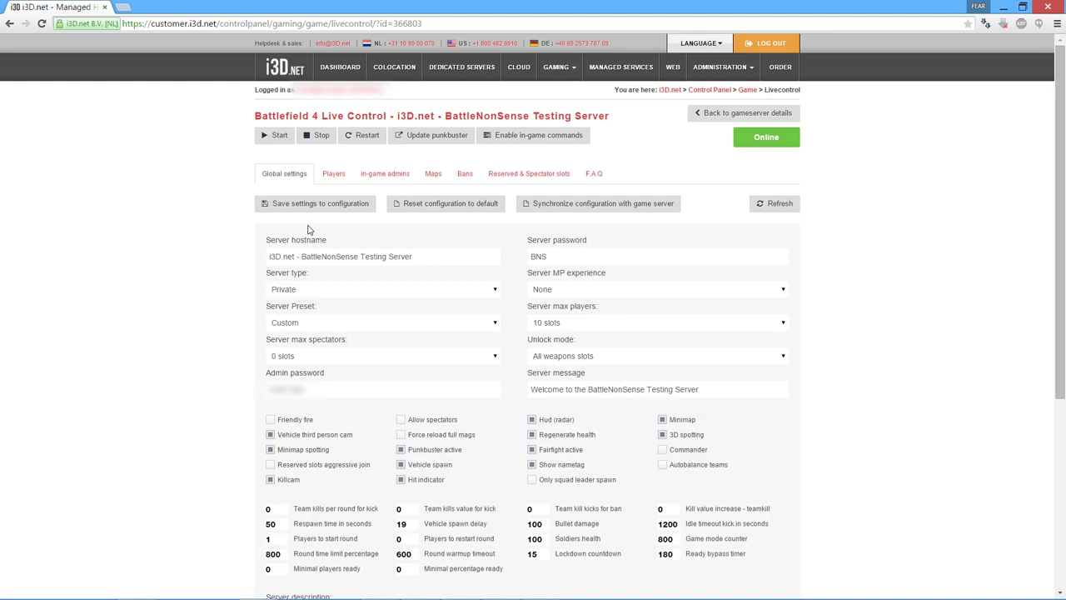
{"action": "left_click", "coordinate": [494, 292]}
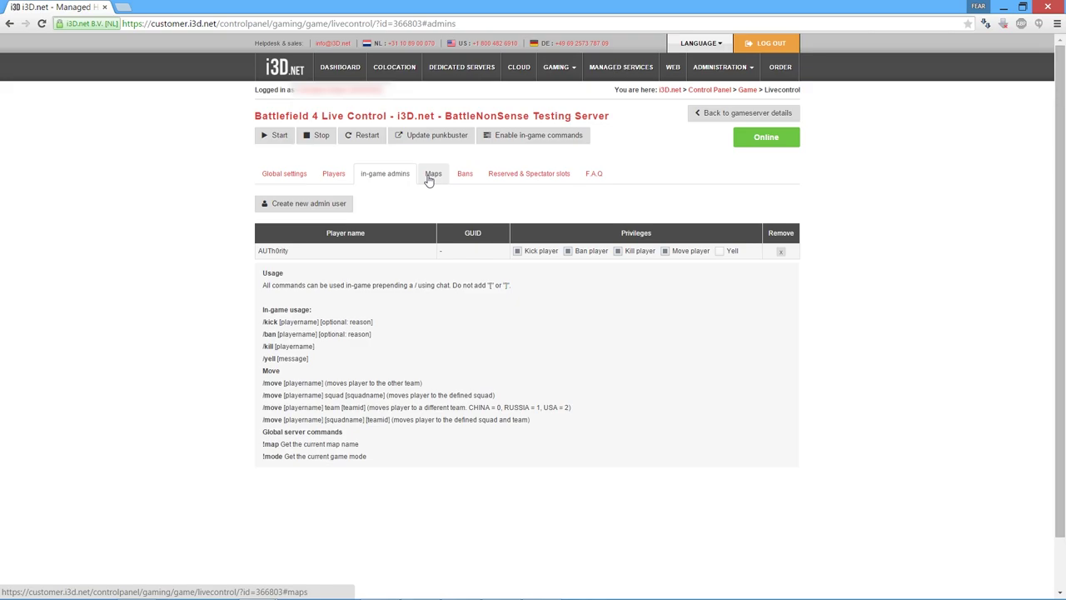
{"action": "left_click", "coordinate": [430, 178]}
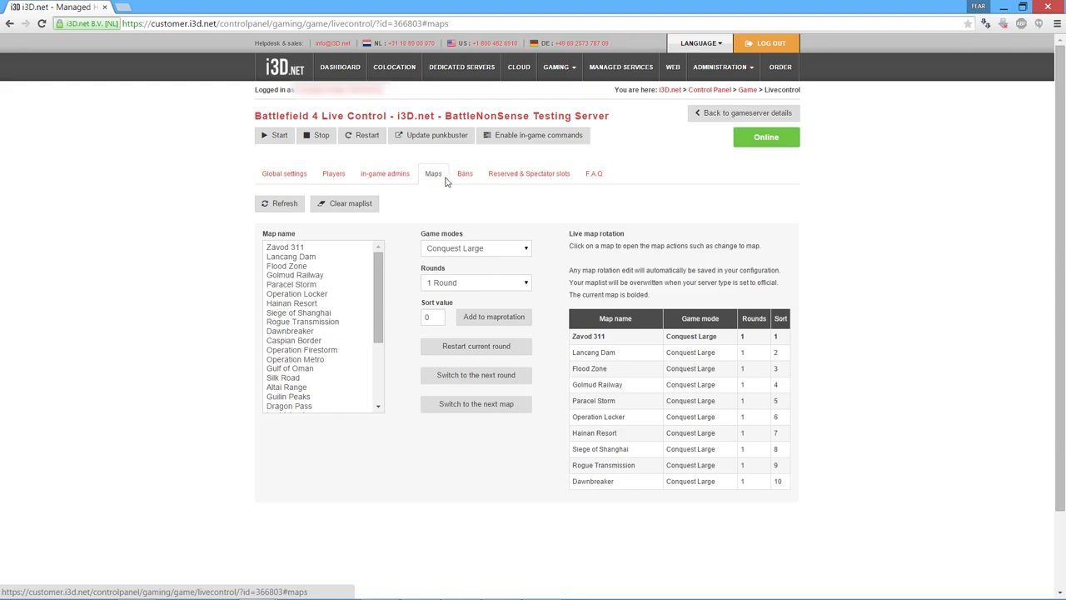
{"action": "left_click", "coordinate": [471, 182]}
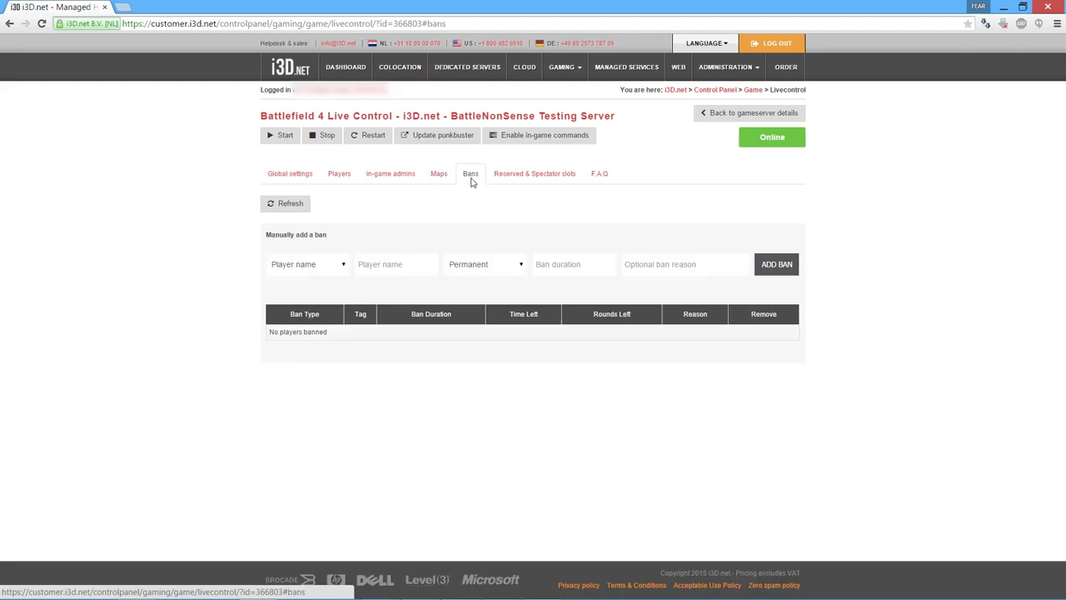
{"action": "left_click", "coordinate": [512, 177]}
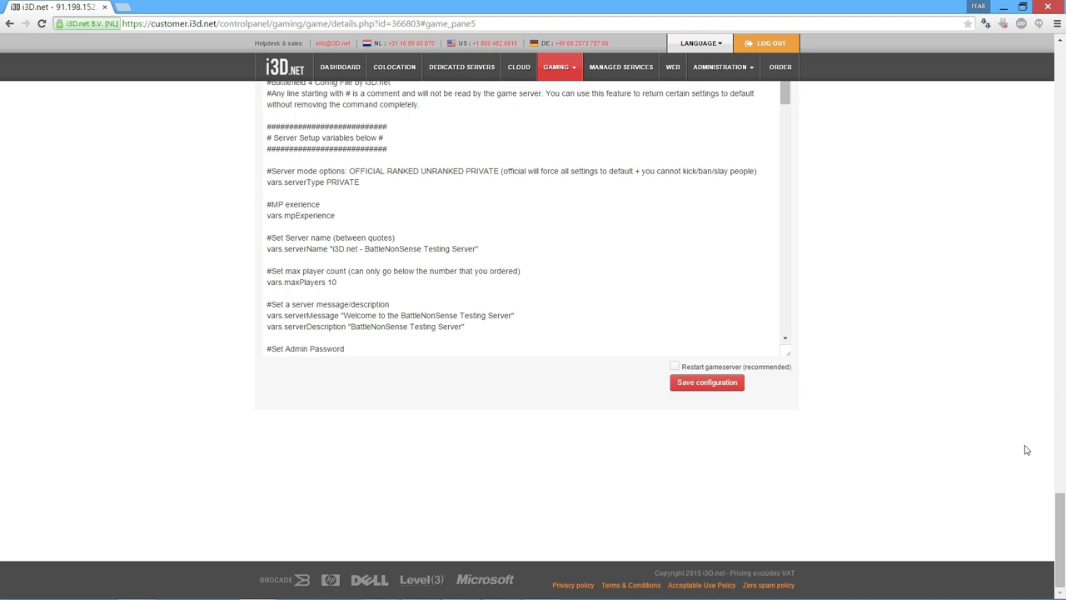
- Switch to Procon and examine the server's Details, Configuration, Gameplay and Team killing settings
{"action": "left_click", "coordinate": [557, 96]}
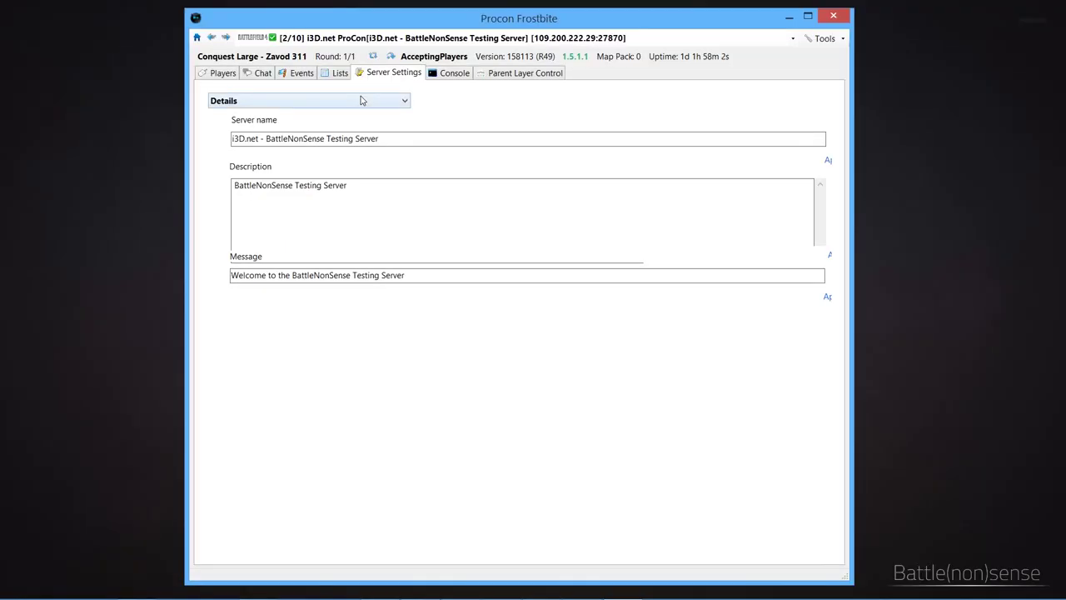
{"action": "left_click", "coordinate": [364, 101]}
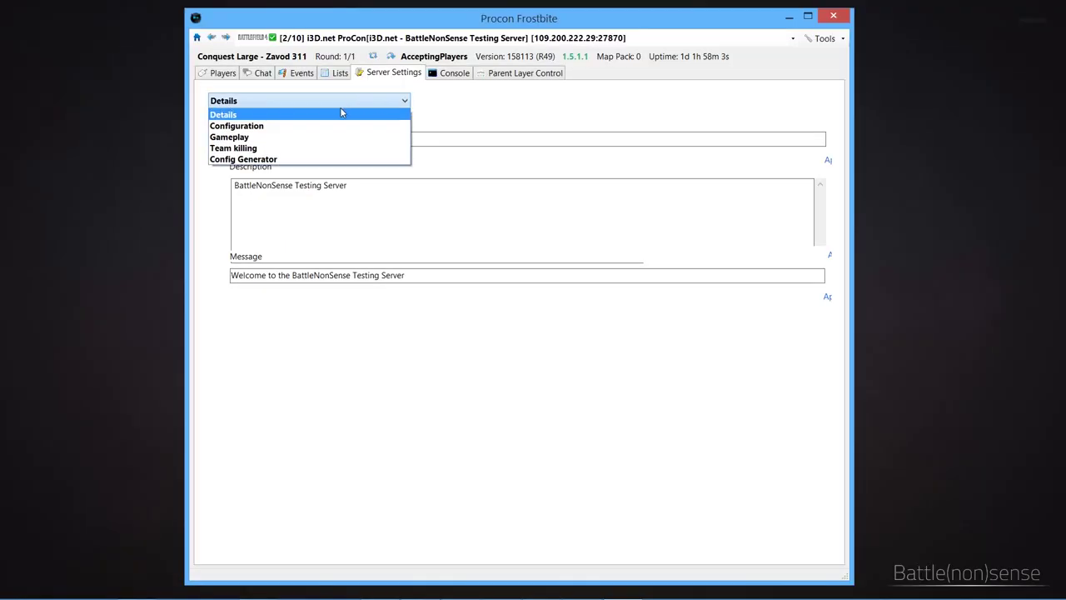
{"action": "left_click", "coordinate": [329, 125]}
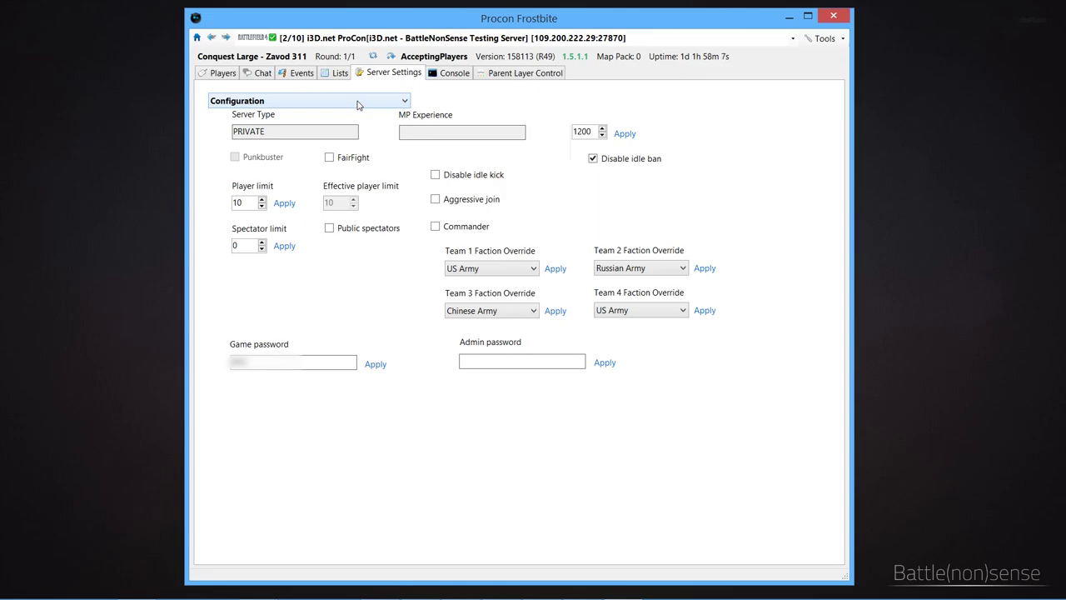
{"action": "left_click", "coordinate": [358, 101]}
{"action": "left_click", "coordinate": [335, 137]}
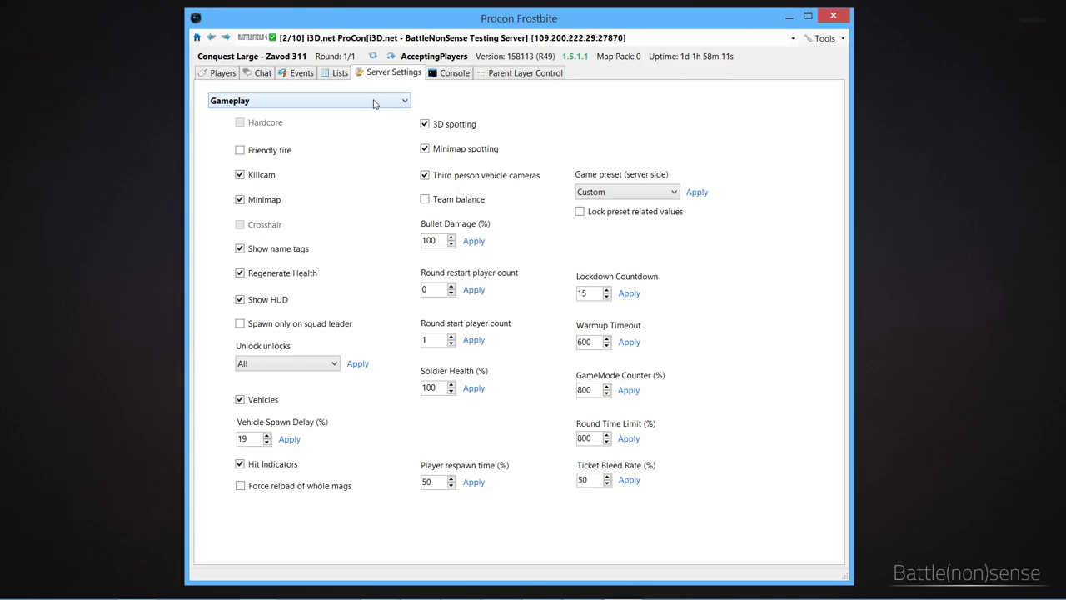
{"action": "left_click", "coordinate": [373, 104]}
{"action": "left_click", "coordinate": [359, 147]}
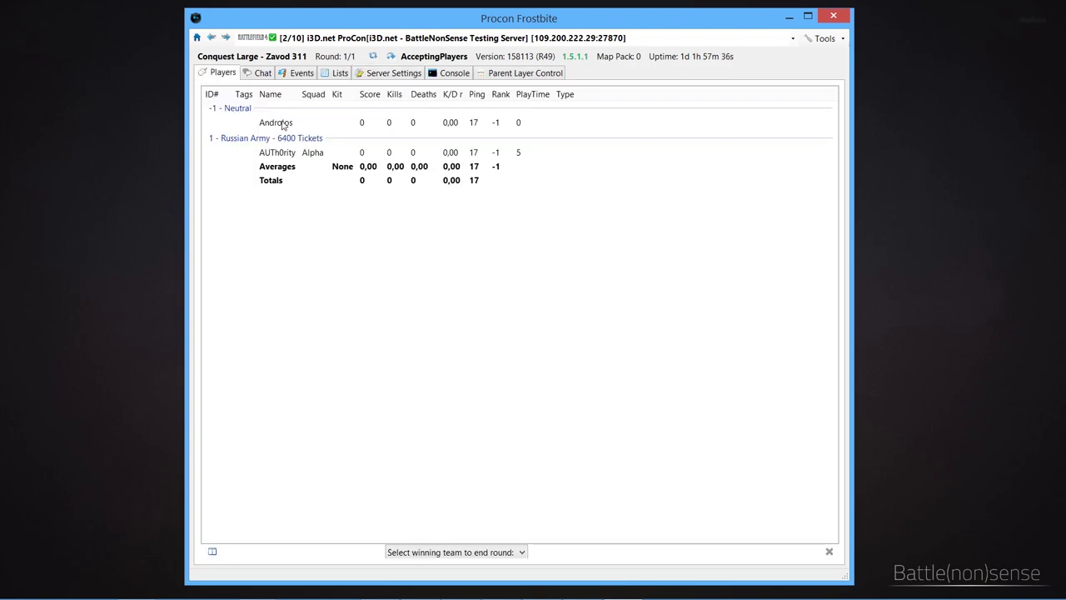
- Inspect the admin actions available for both connected players, dismiss the options and view the server chat
{"action": "left_click", "coordinate": [283, 123]}
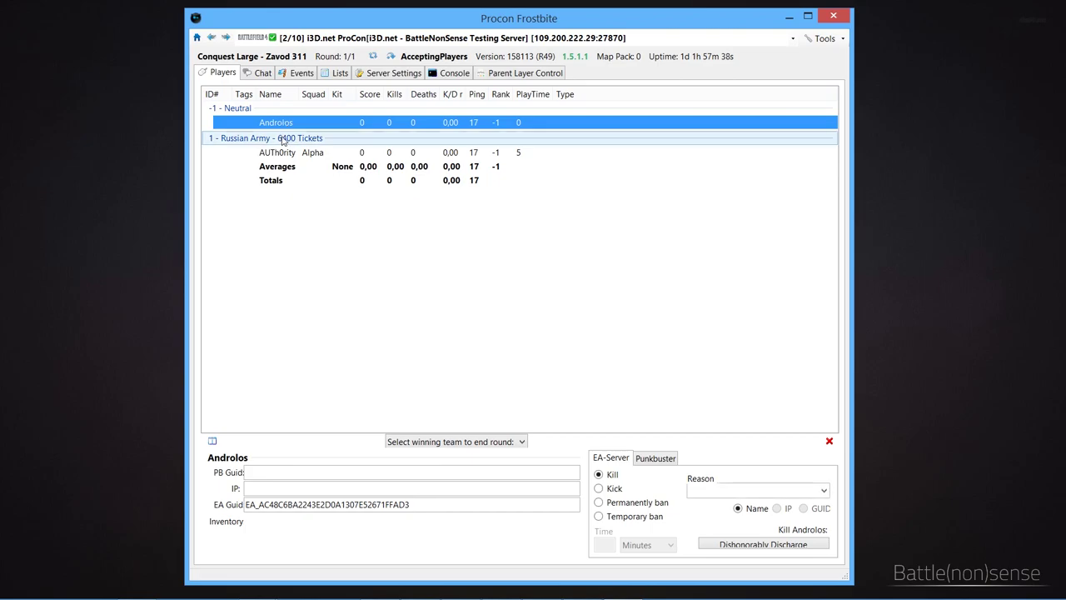
{"action": "left_click", "coordinate": [283, 158]}
{"action": "right_click", "coordinate": [283, 158]}
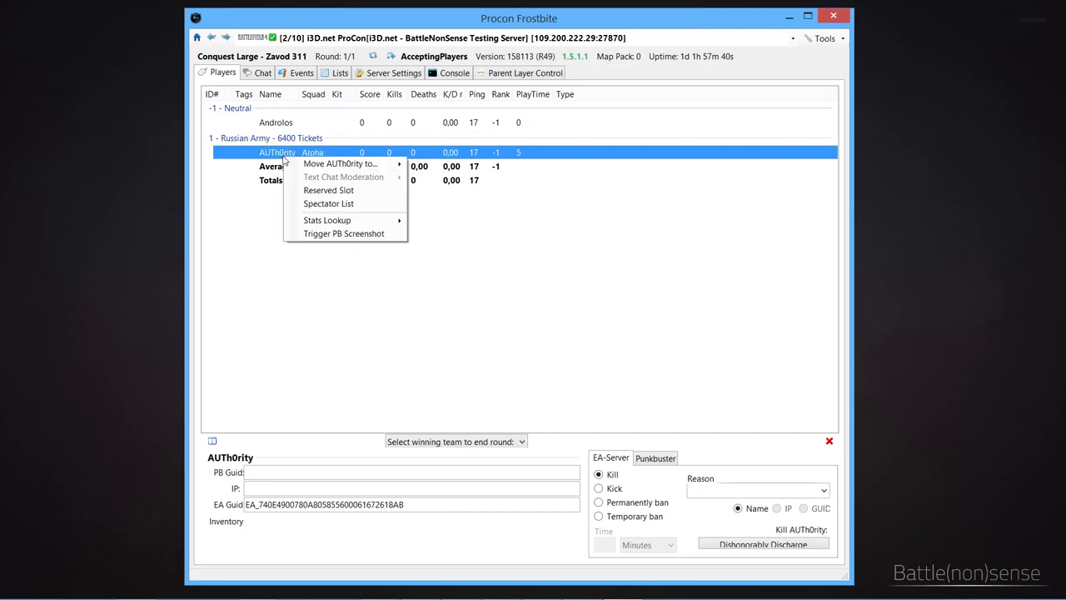
{"action": "mouse_move", "coordinate": [316, 170]}
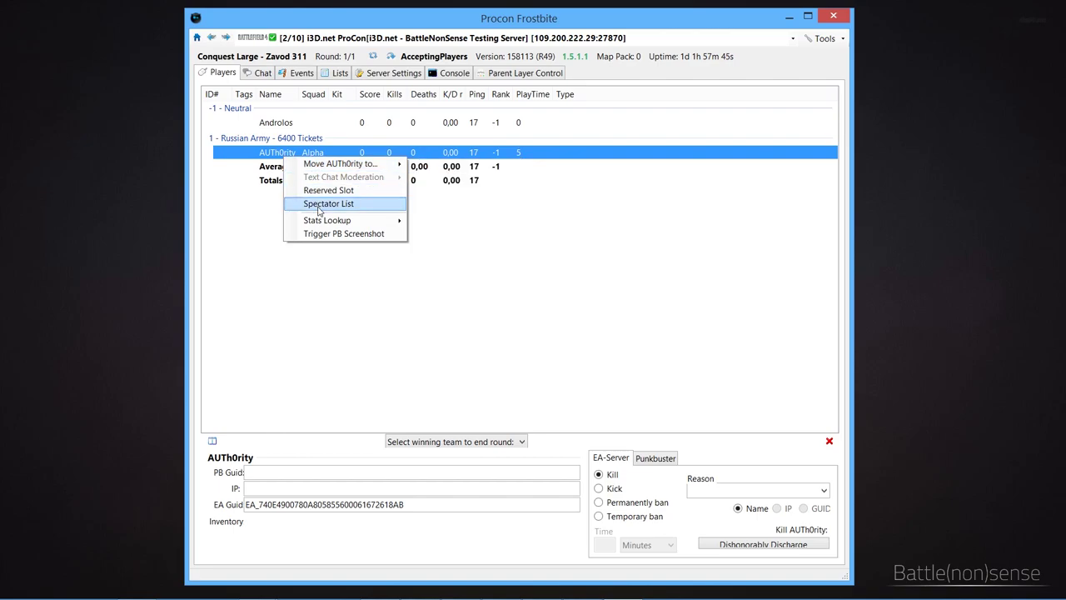
{"action": "left_click", "coordinate": [259, 210]}
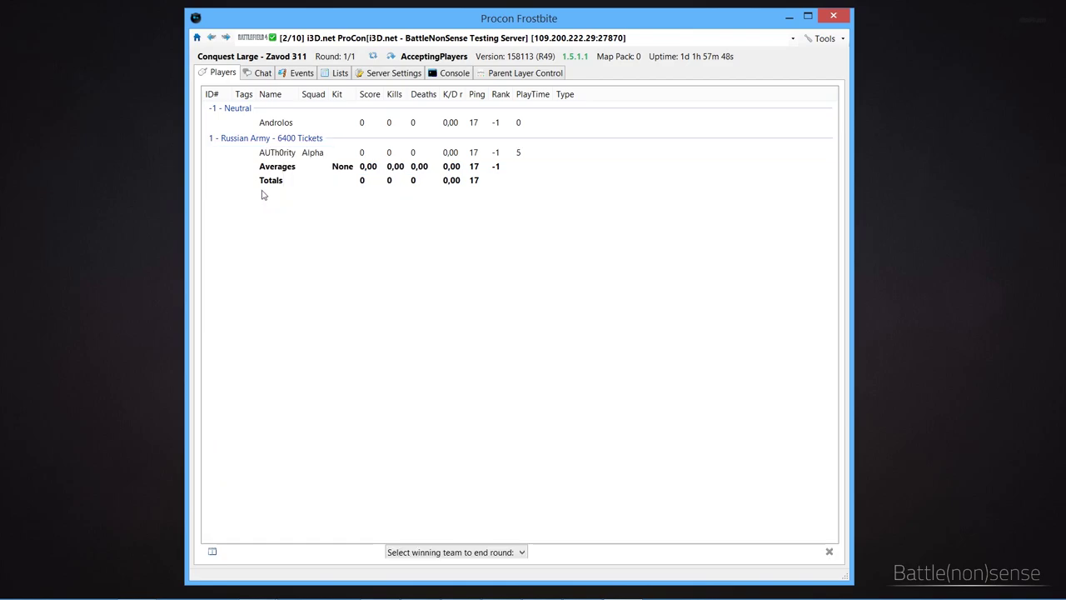
{"action": "left_click", "coordinate": [263, 73]}
- Enable the Latency Manager plugin in the parent layer controls
{"action": "left_click", "coordinate": [504, 75]}
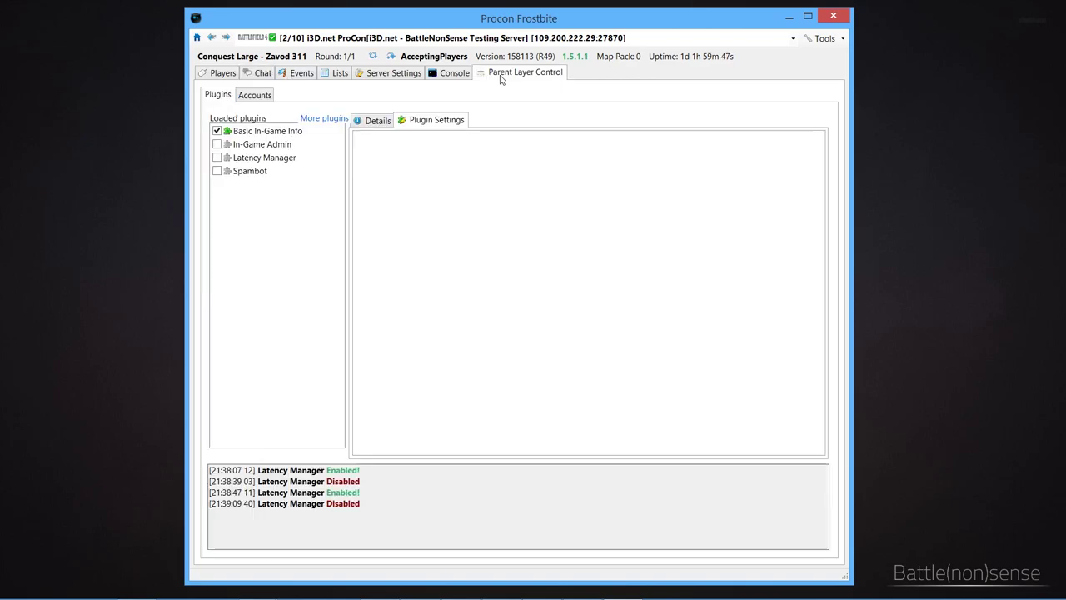
{"action": "left_click", "coordinate": [283, 159]}
{"action": "left_click", "coordinate": [217, 157]}
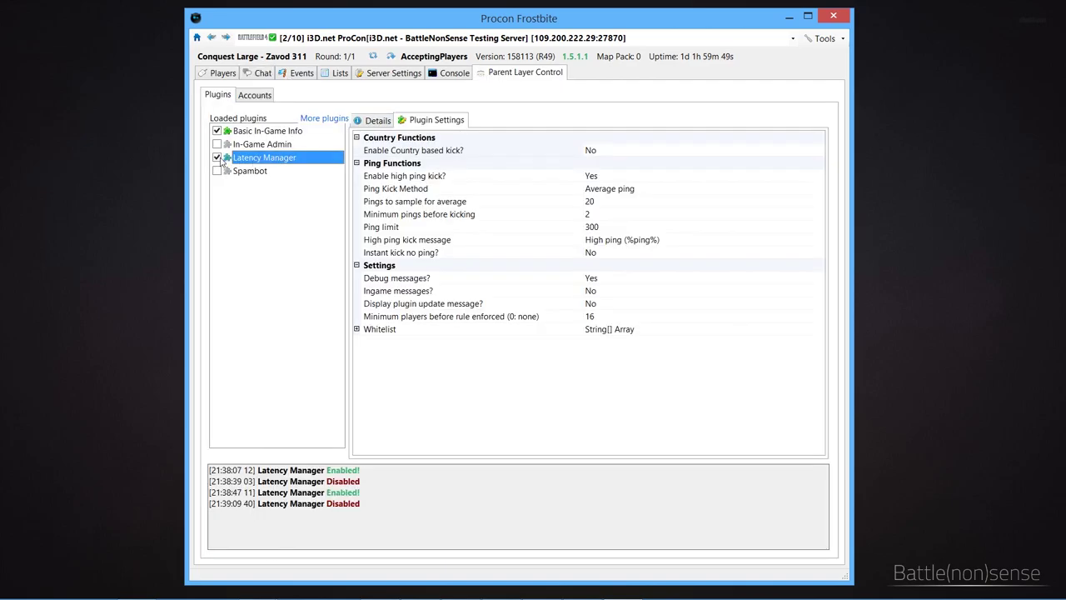
- Set Enable Country based kick to Yes for Latency Manager and expand its selected countries
{"action": "left_click", "coordinate": [620, 152]}
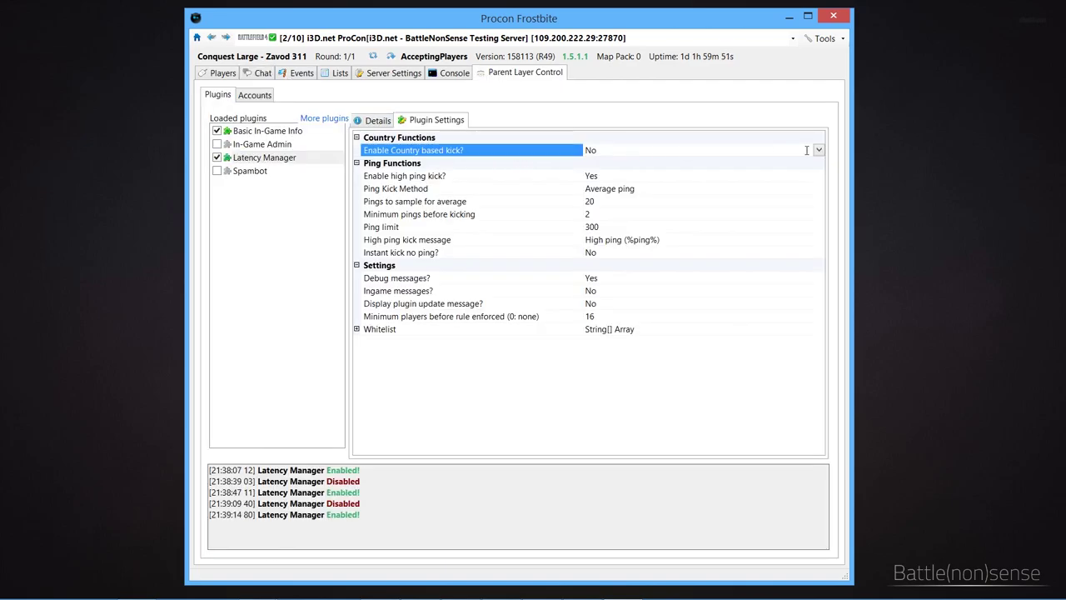
{"action": "left_click", "coordinate": [625, 150]}
{"action": "left_click", "coordinate": [618, 164]}
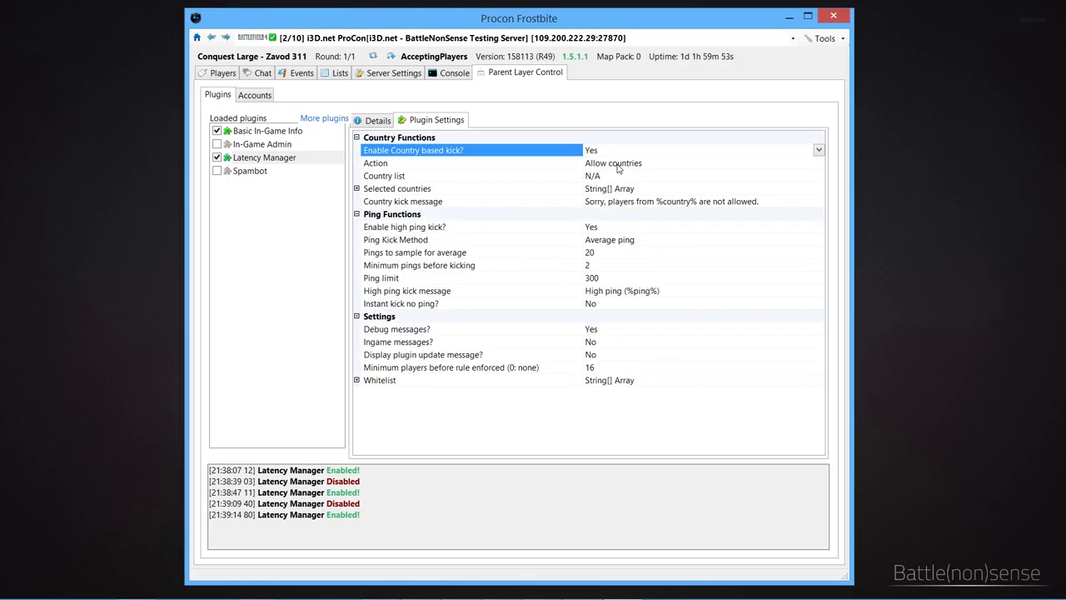
{"action": "left_click", "coordinate": [357, 188]}
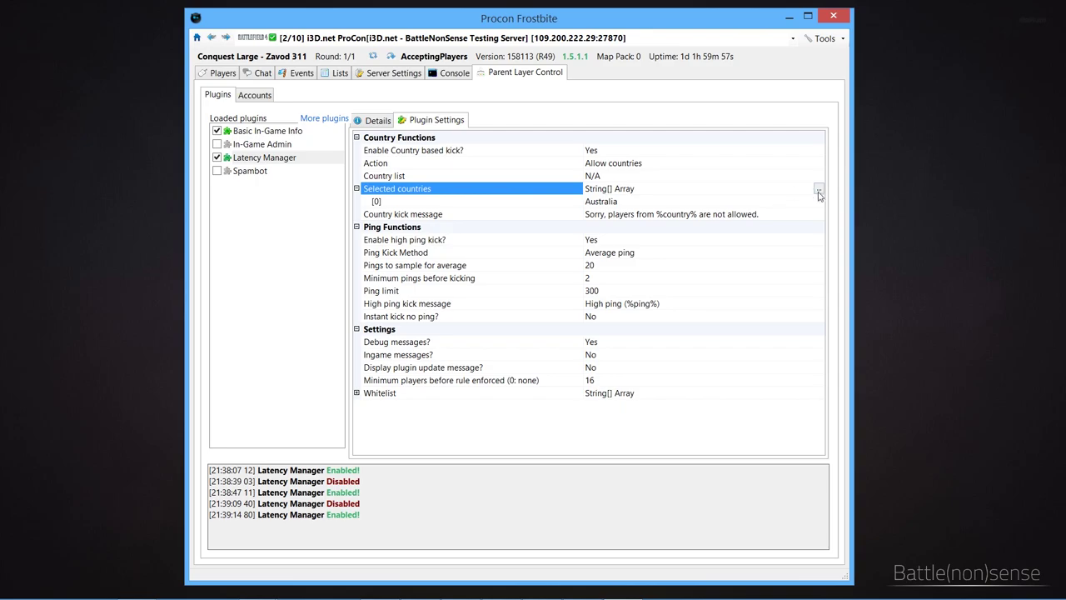
- Open Latency Manager's selected countries for editing and accept the list with Australia as its entry
{"action": "left_click", "coordinate": [818, 189]}
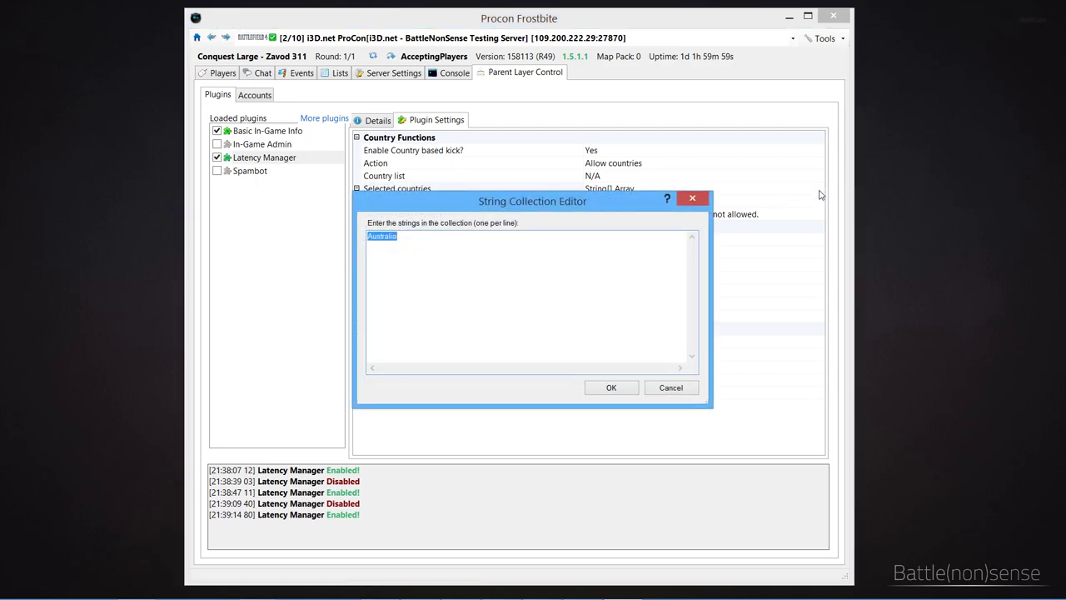
{"action": "left_click", "coordinate": [611, 388]}
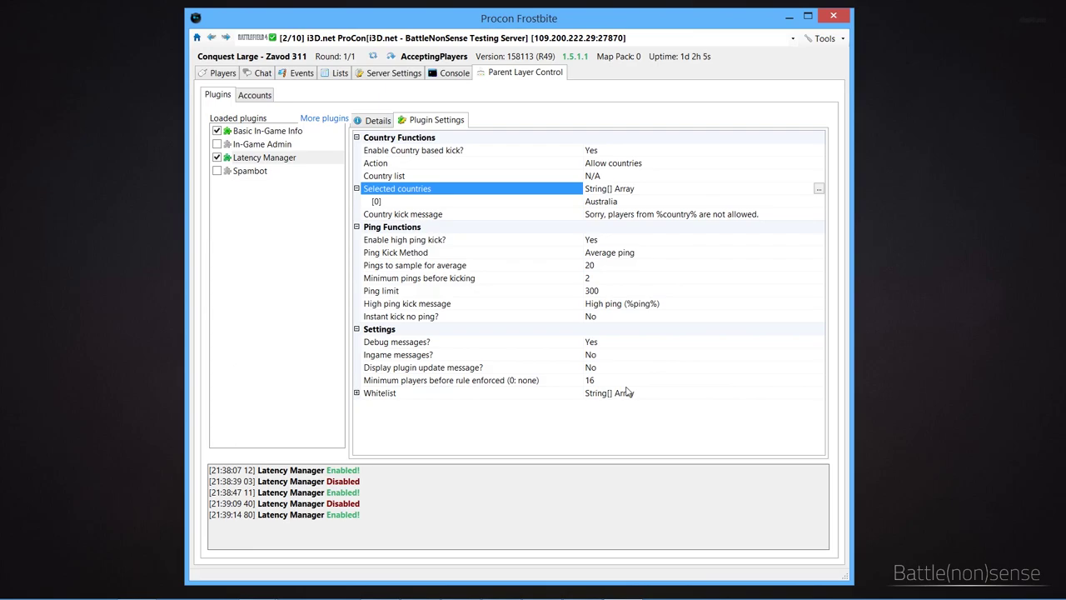
- Check the available ping kick methods, keep Average ping, and set the ping limit to 300
{"action": "left_click", "coordinate": [648, 251]}
{"action": "left_click", "coordinate": [818, 252]}
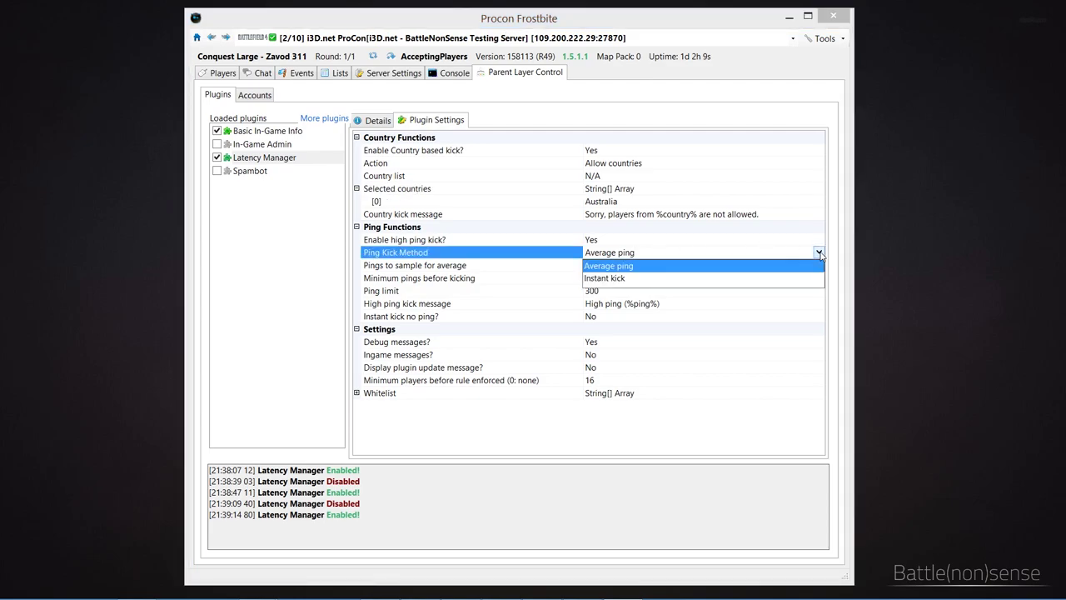
{"action": "left_click", "coordinate": [818, 252]}
{"action": "left_click_drag", "start_coordinate": [637, 291], "coordinate": [539, 284]}
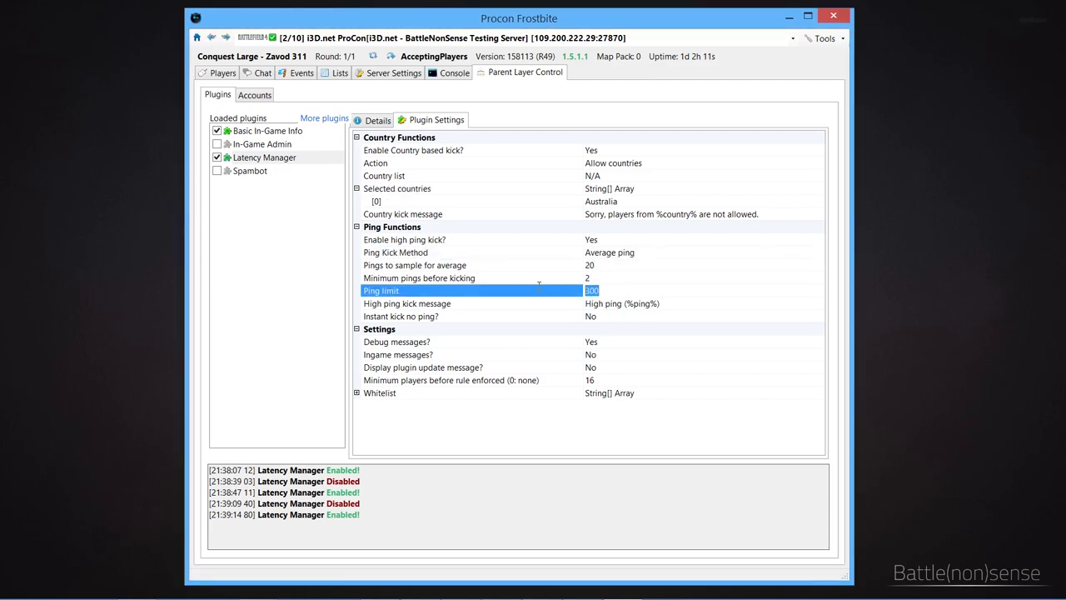
{"action": "type", "text": "300"}
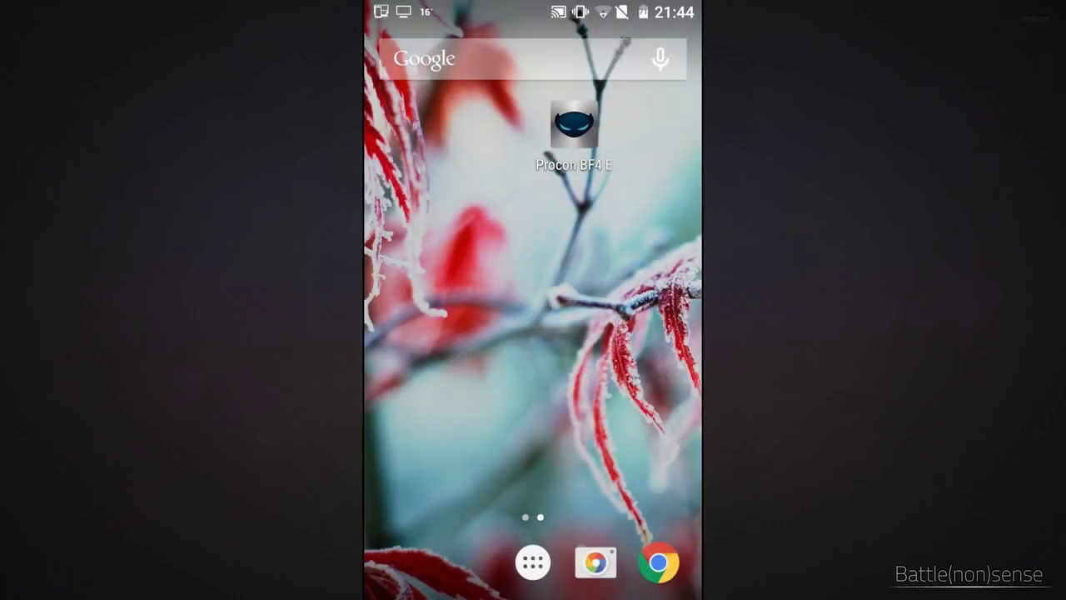
- Switch to the Procon BF4 Edition mobile app and connect to the saved BNS server
{"action": "left_click", "coordinate": [574, 125]}
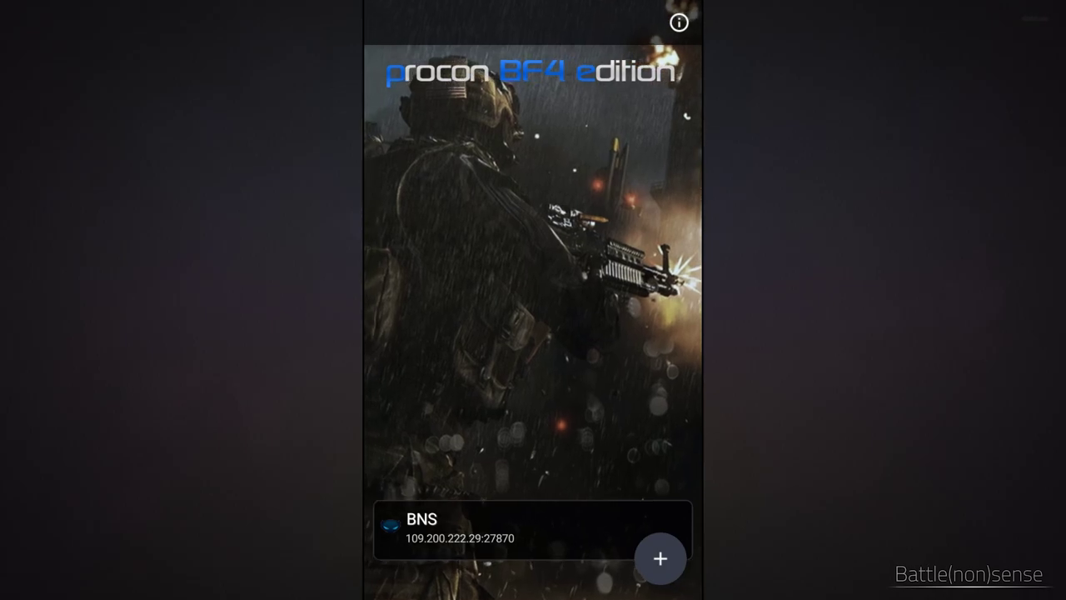
{"action": "left_click", "coordinate": [460, 528]}
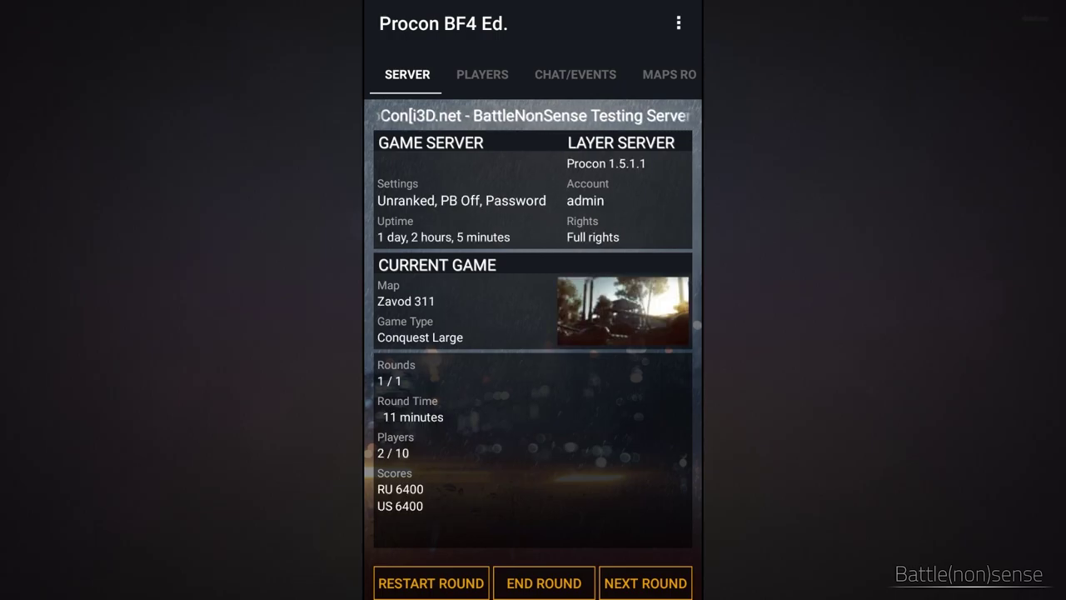
- Review the server's connected players, event log and chat messages
{"action": "left_click", "coordinate": [483, 74]}
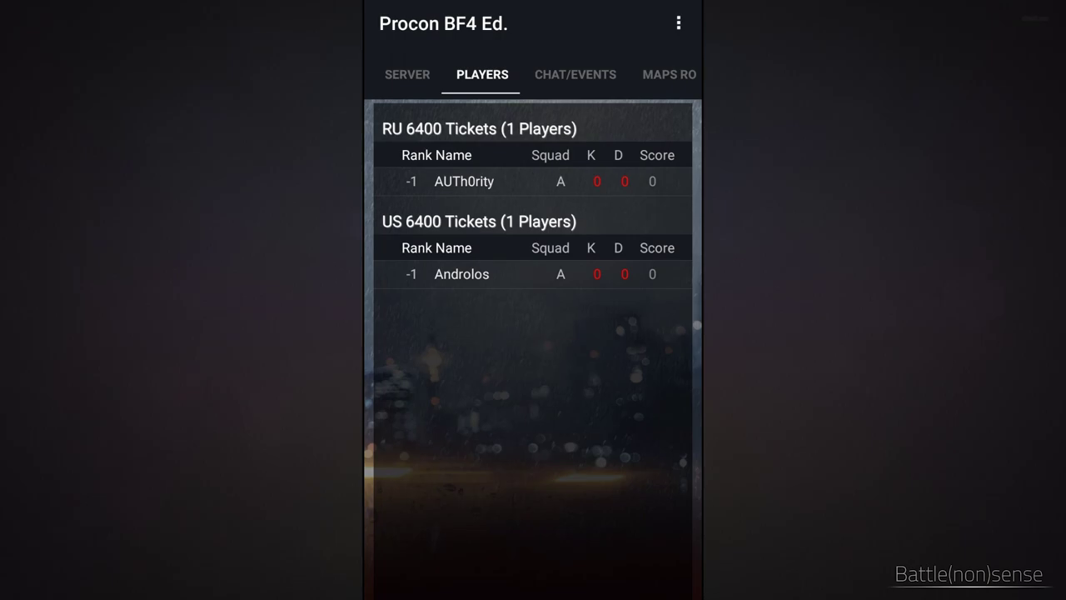
{"action": "left_click", "coordinate": [574, 74]}
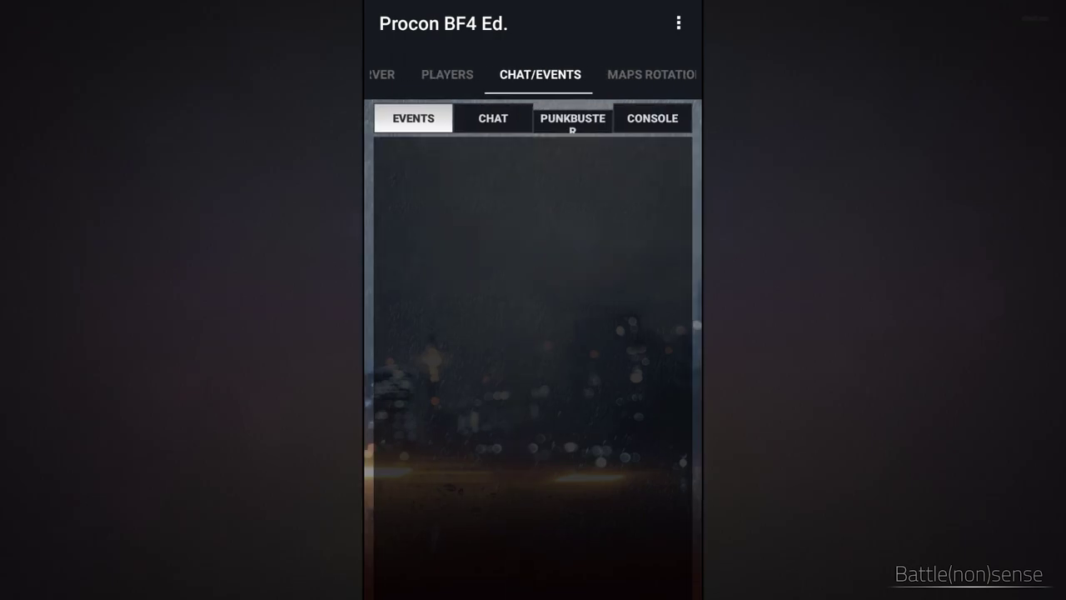
{"action": "left_click", "coordinate": [493, 119]}
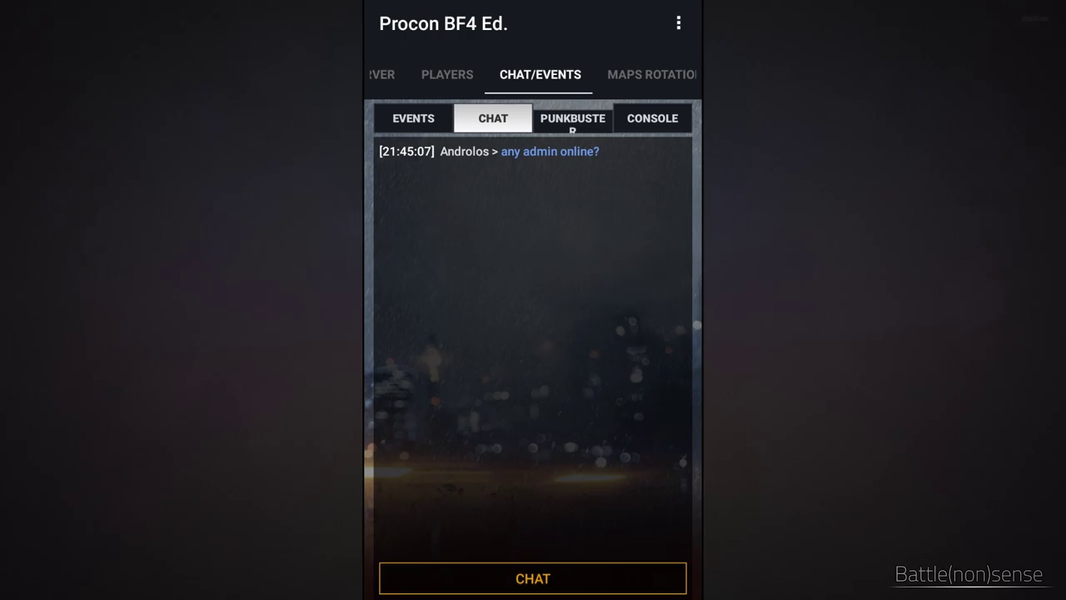
- Add Rogue Transmission to the map rotation with the Domination game type and 2 rounds
{"action": "left_click", "coordinate": [652, 75]}
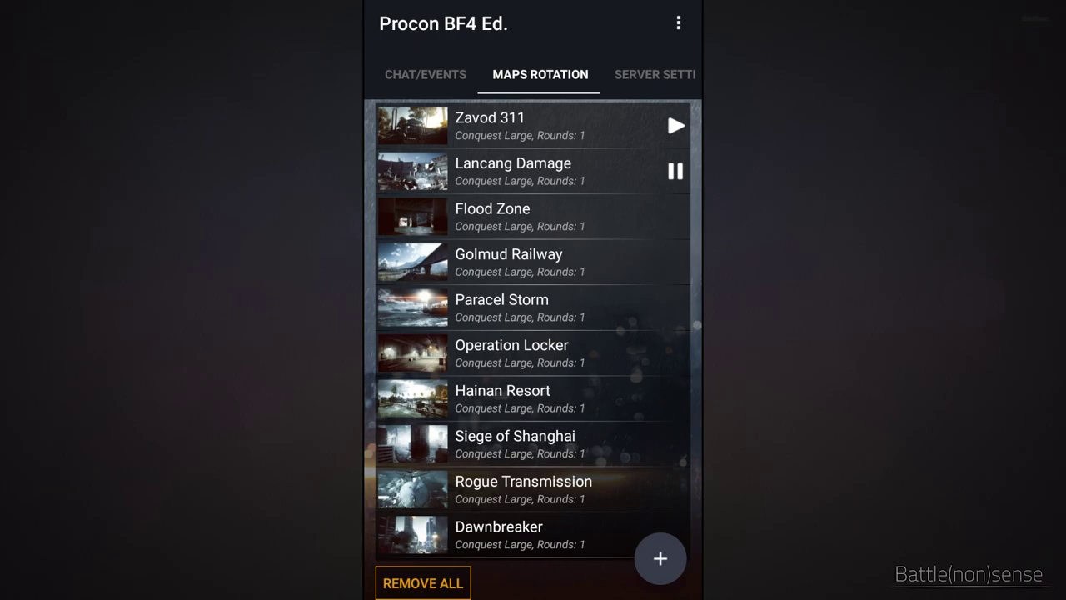
{"action": "left_click", "coordinate": [660, 558]}
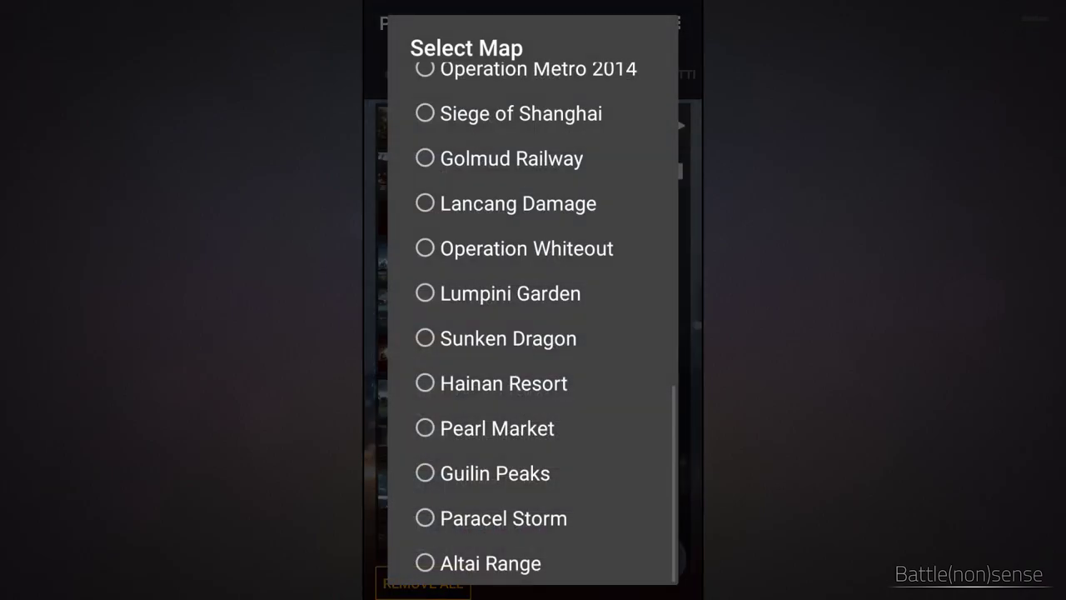
{"action": "scroll", "coordinate": [533, 325], "scroll_direction": "up", "scroll_amount": 1}
{"action": "scroll", "coordinate": [532, 324], "scroll_direction": "up", "scroll_amount": 5}
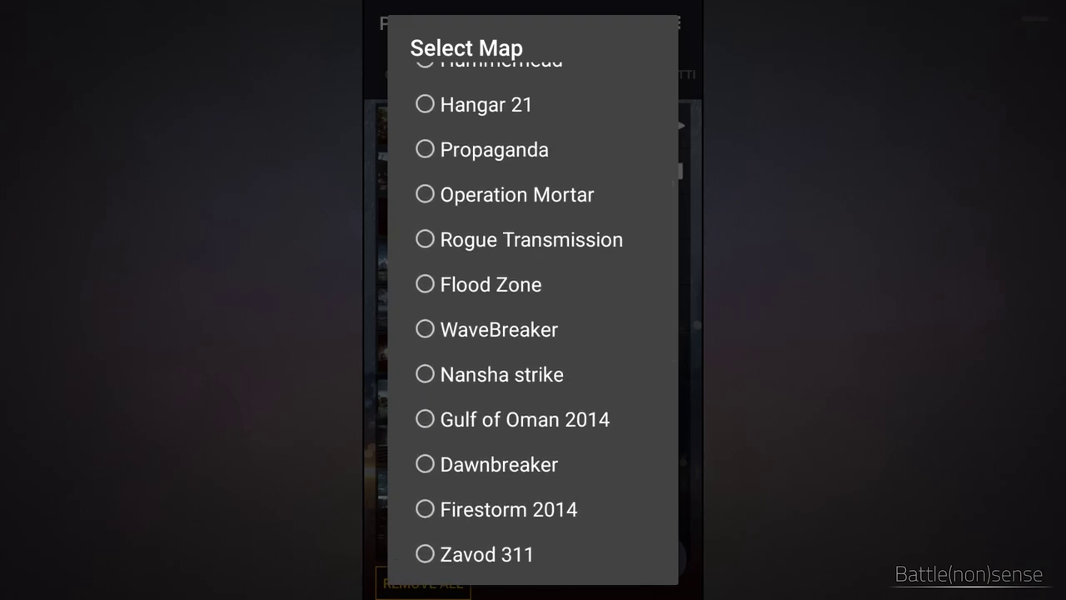
{"action": "left_click", "coordinate": [517, 239]}
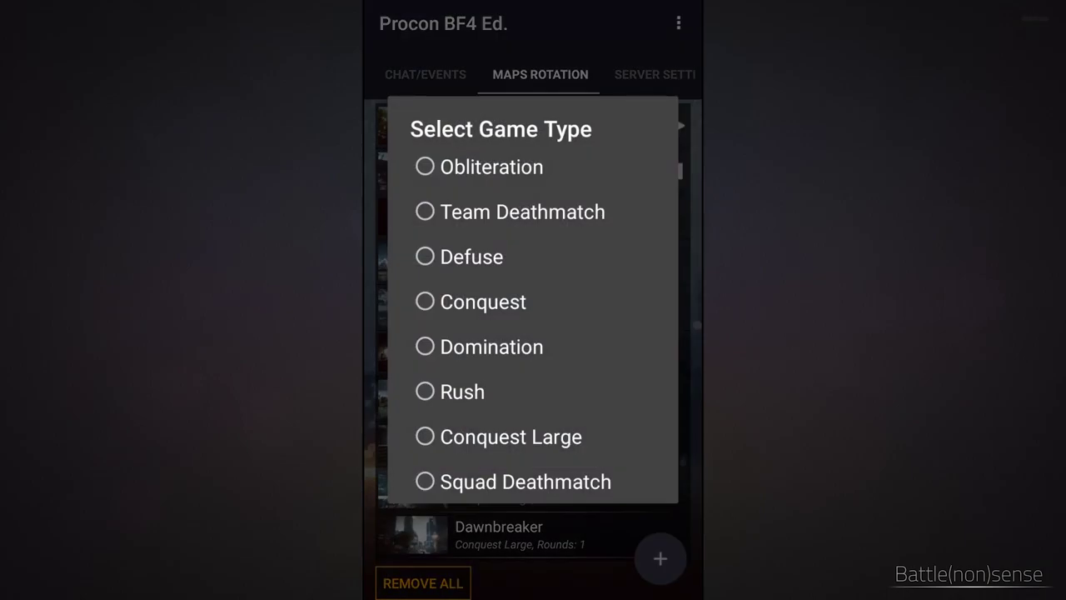
{"action": "left_click", "coordinate": [491, 347]}
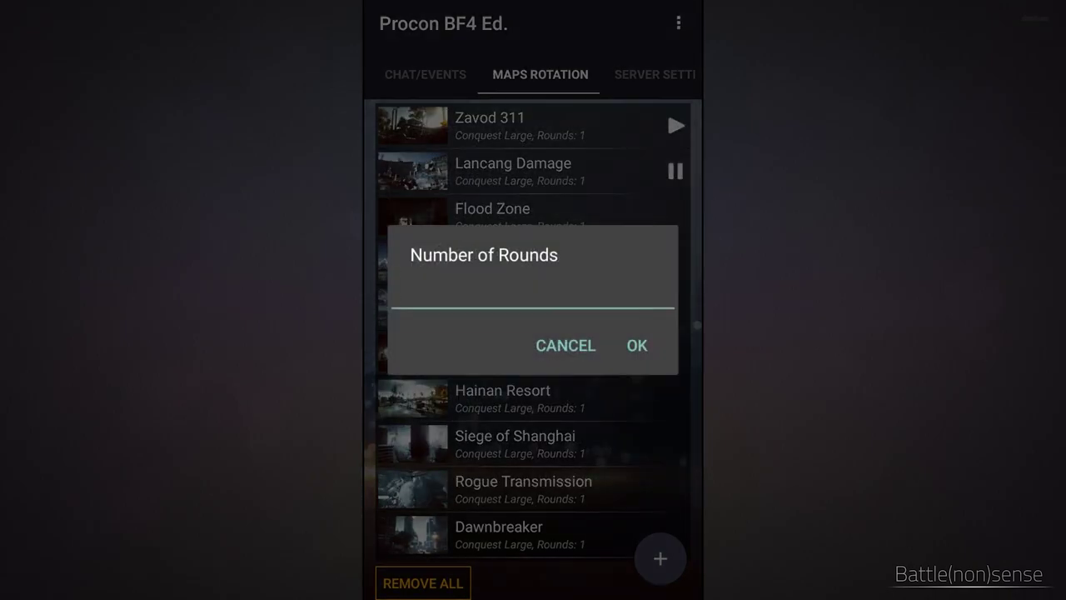
{"action": "type", "text": "2"}
{"action": "key", "text": "Return"}
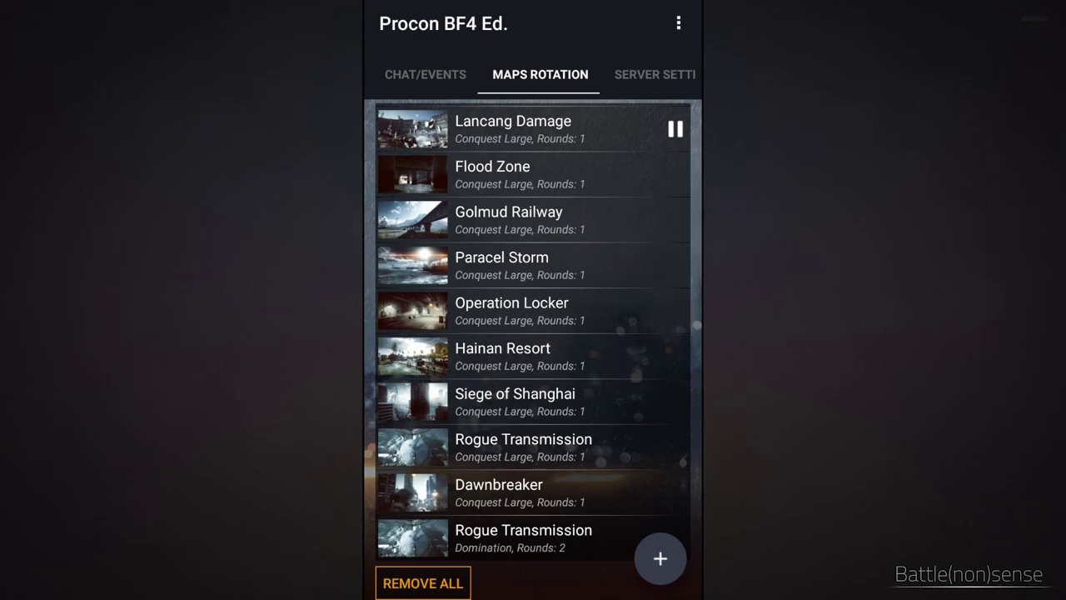
- Examine the server settings from the server name through the join queue and game options, and view the plugin list
{"action": "left_click", "coordinate": [655, 74]}
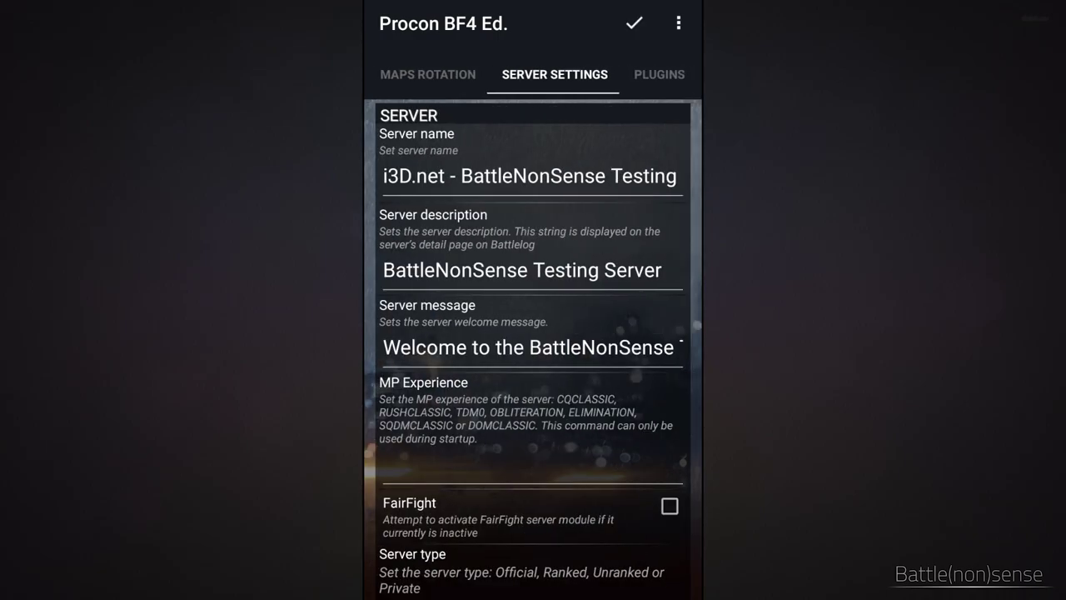
{"action": "scroll", "coordinate": [533, 350], "scroll_direction": "down", "scroll_amount": 4}
{"action": "scroll", "coordinate": [533, 349], "scroll_direction": "down", "scroll_amount": 2}
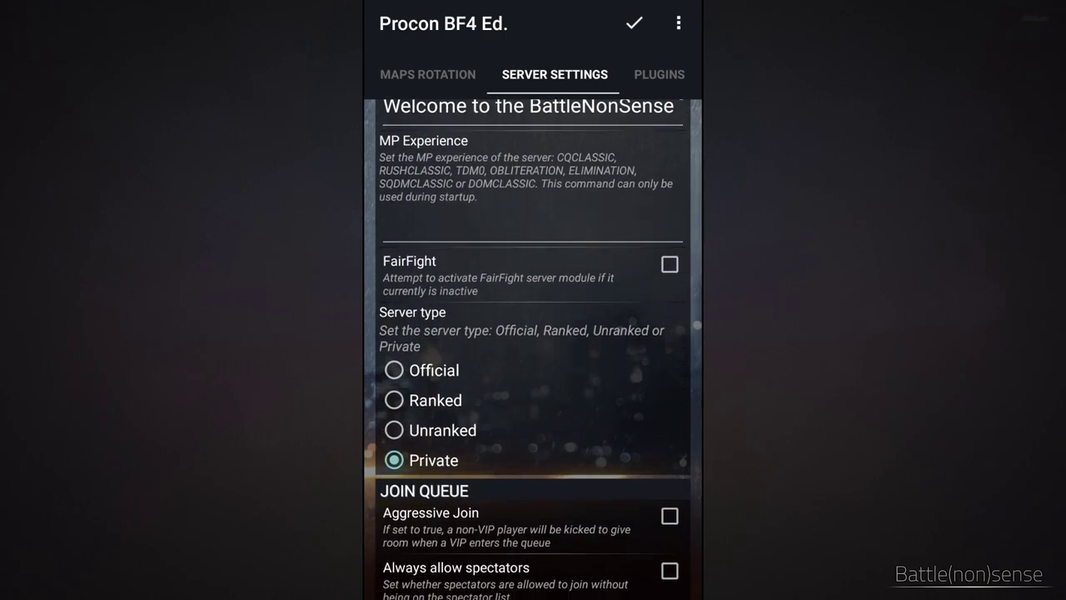
{"action": "scroll", "coordinate": [533, 350], "scroll_direction": "down", "scroll_amount": 3}
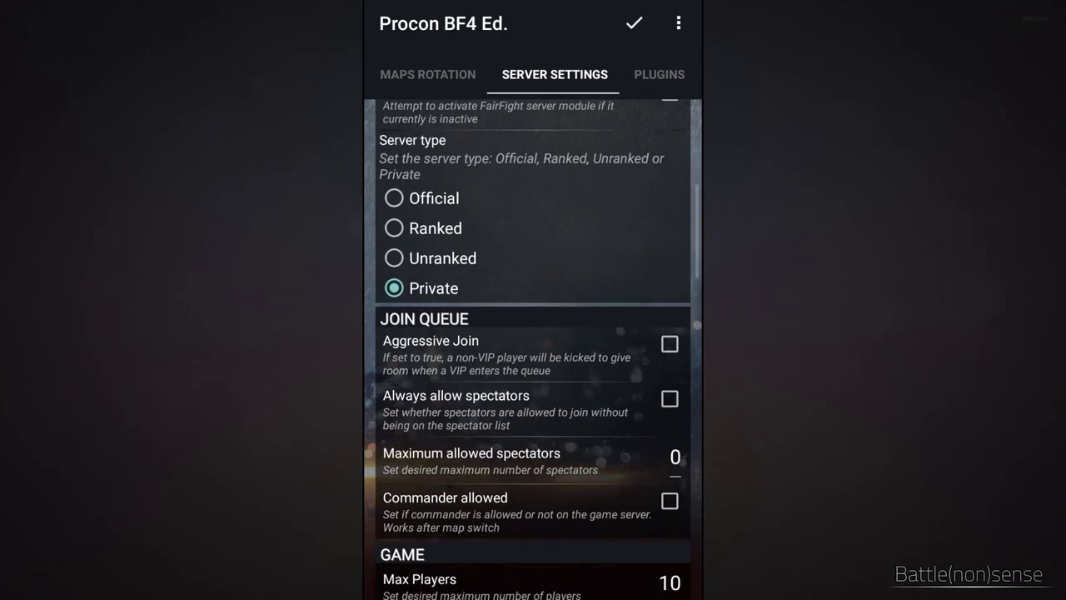
{"action": "scroll", "coordinate": [533, 350], "scroll_direction": "down", "scroll_amount": 5}
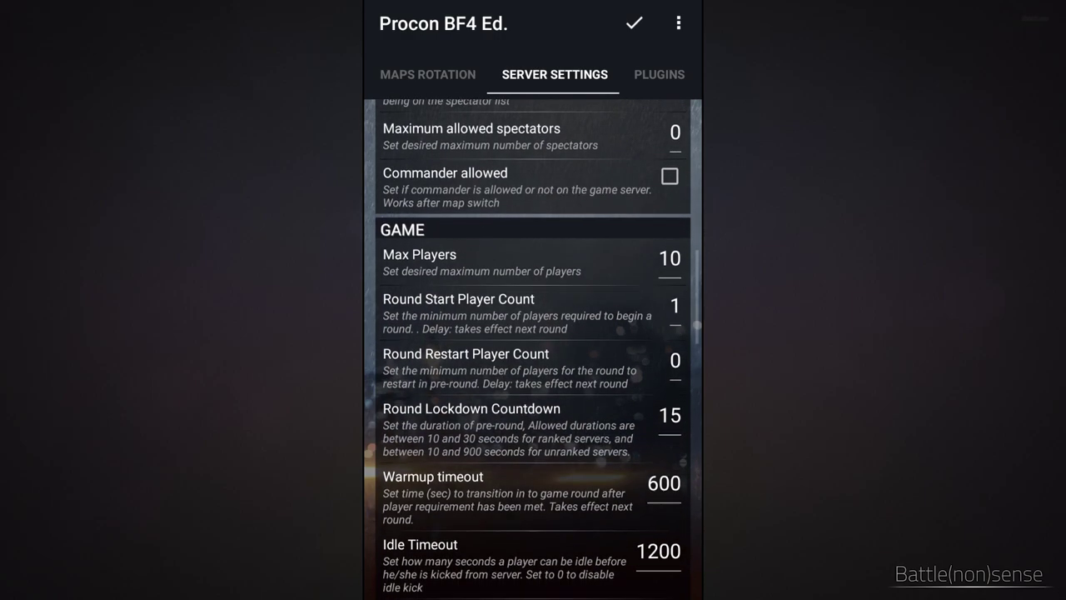
{"action": "scroll", "coordinate": [533, 350], "scroll_direction": "down", "scroll_amount": 1}
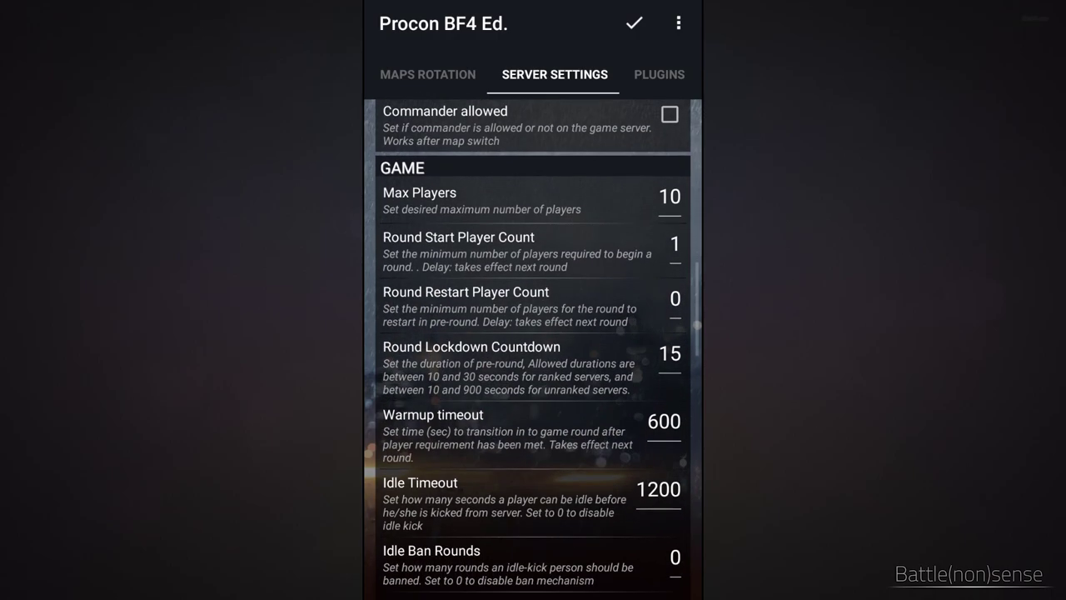
{"action": "left_click", "coordinate": [658, 74]}
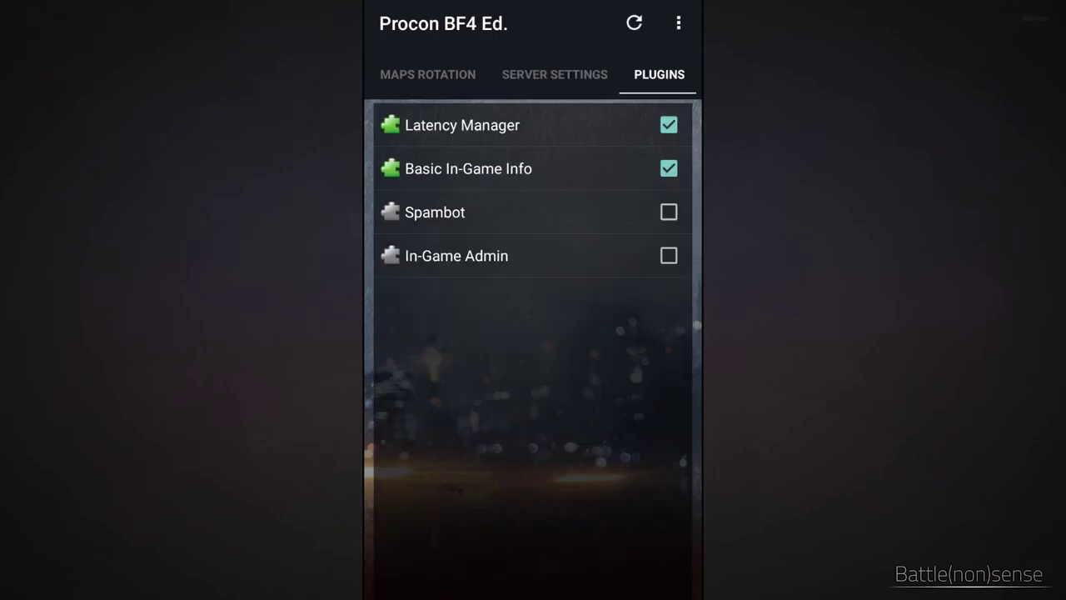